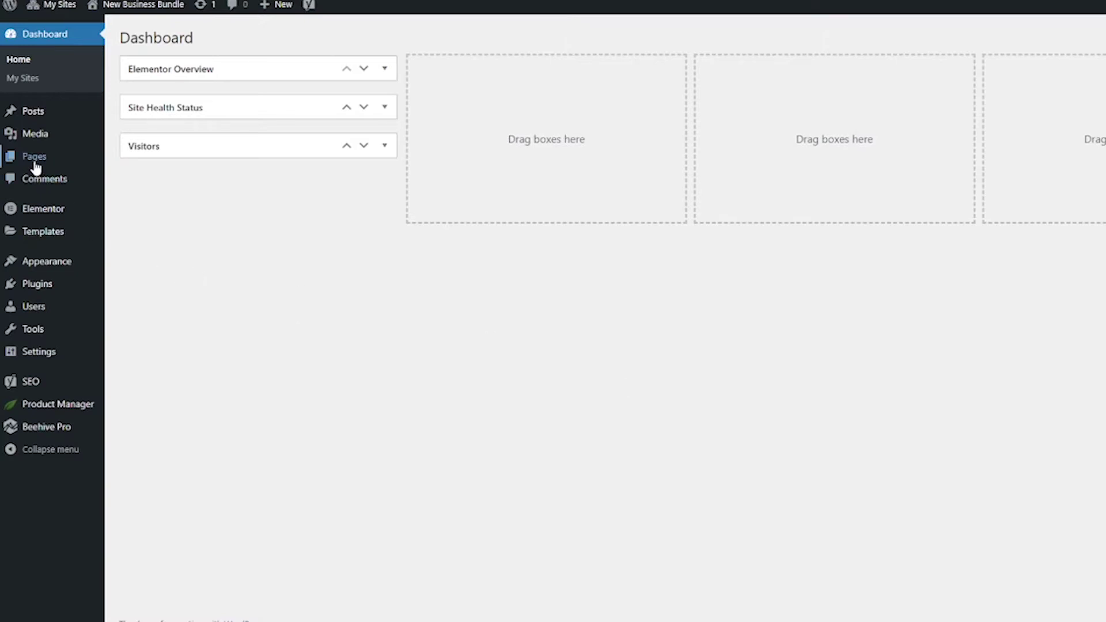
# Create a new page titled 'New Business Bundle', dismissing the editor welcome guide.
pyautogui.moveTo(36, 167)
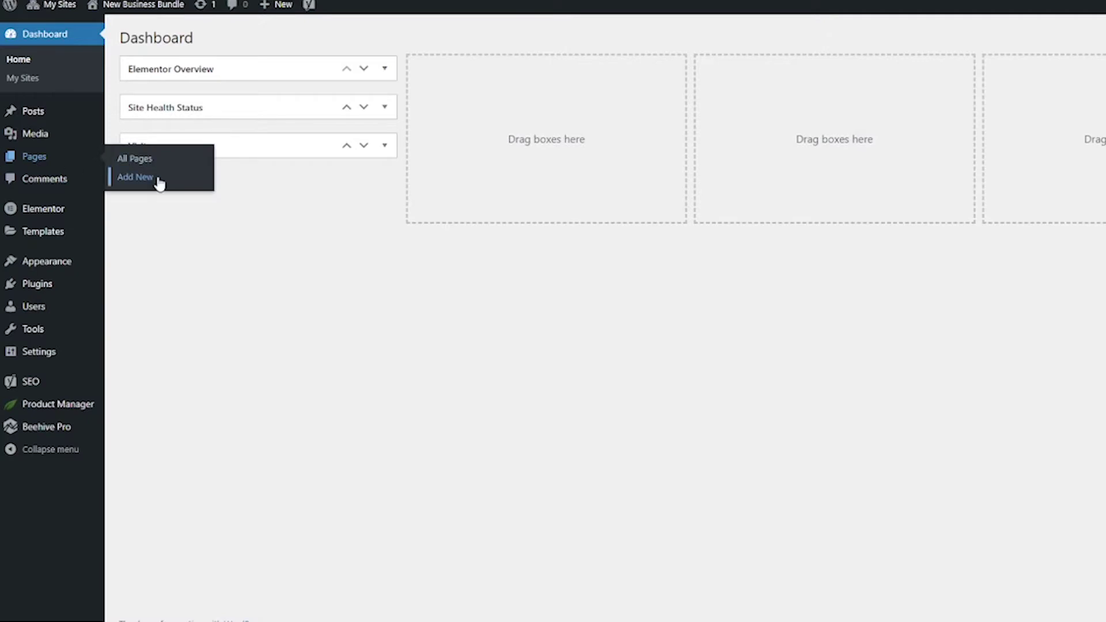
pyautogui.click(136, 178)
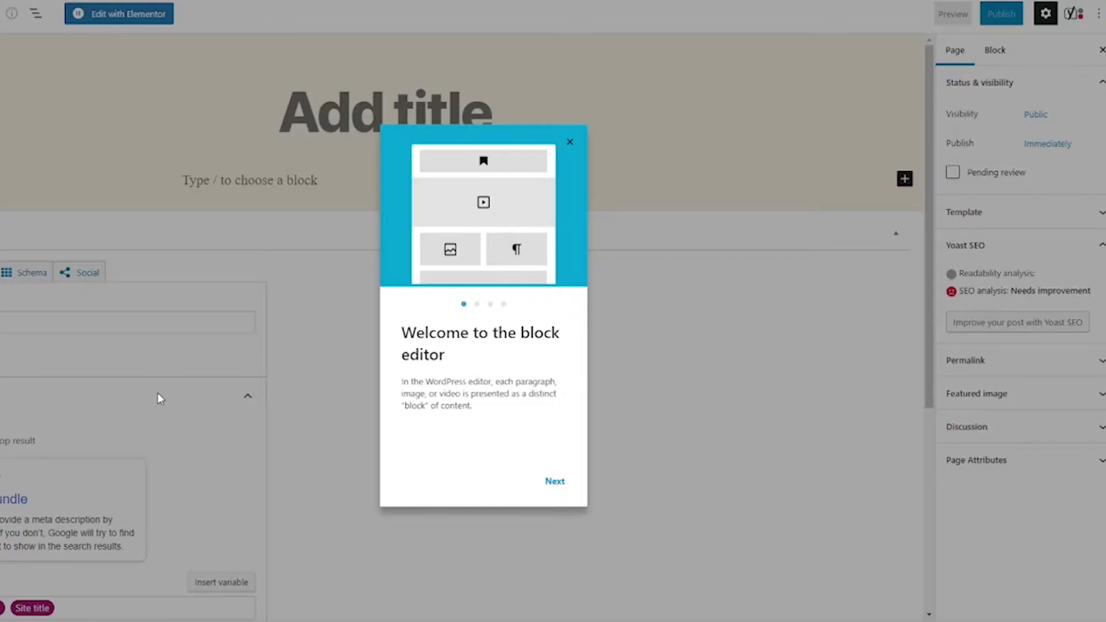
pyautogui.click(578, 142)
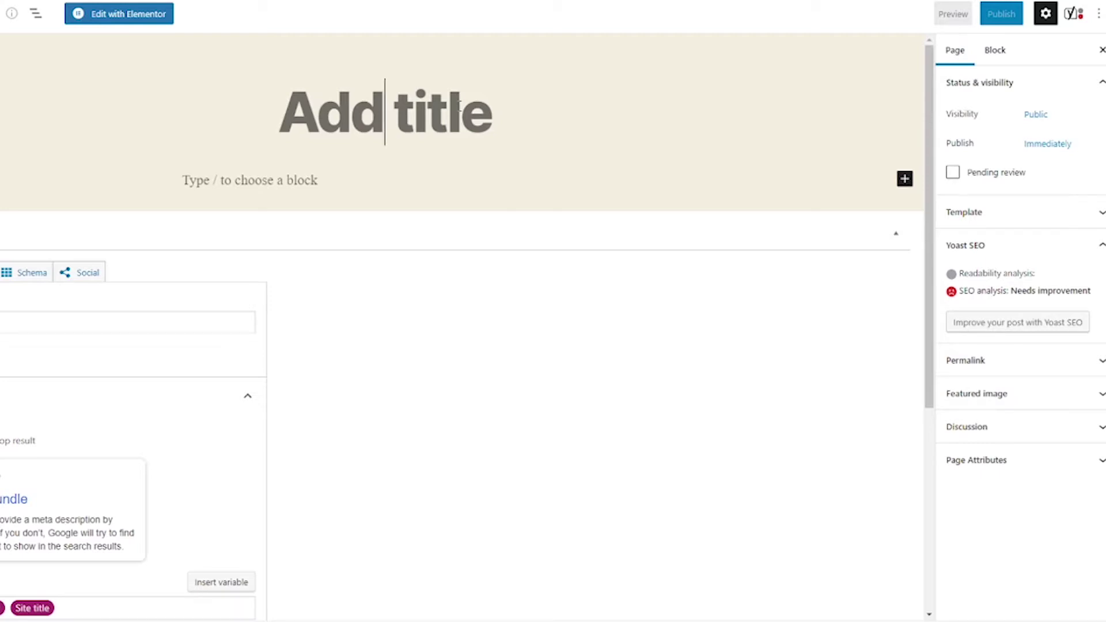
pyautogui.write('New Business Bundle')
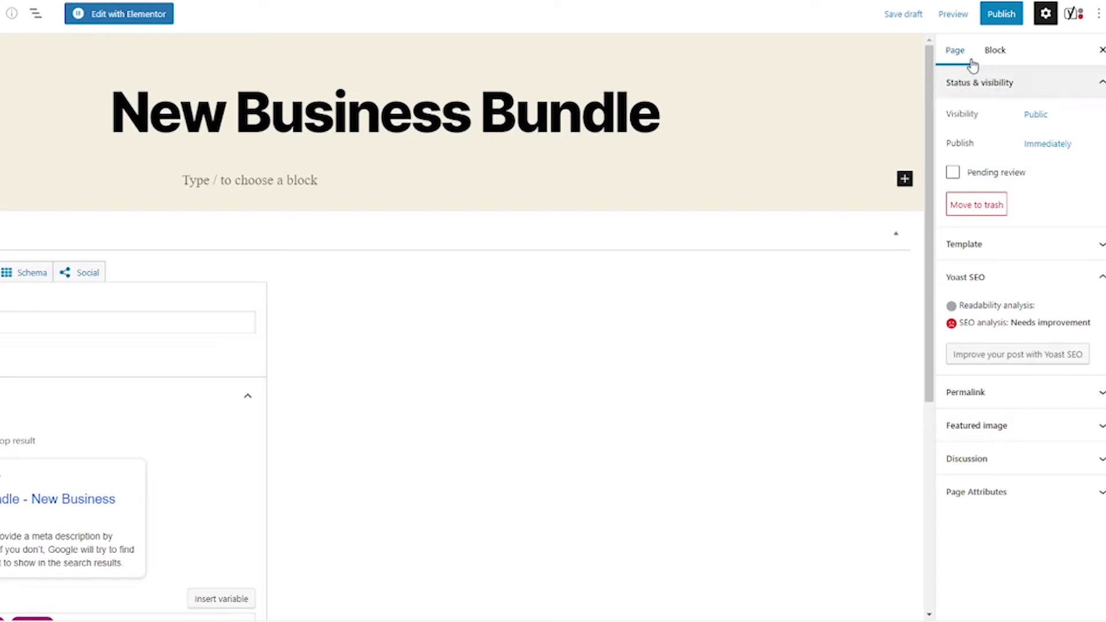
# Choose Elementor Canvas from the Template dropdown in the Page sidebar.
pyautogui.click(970, 258)
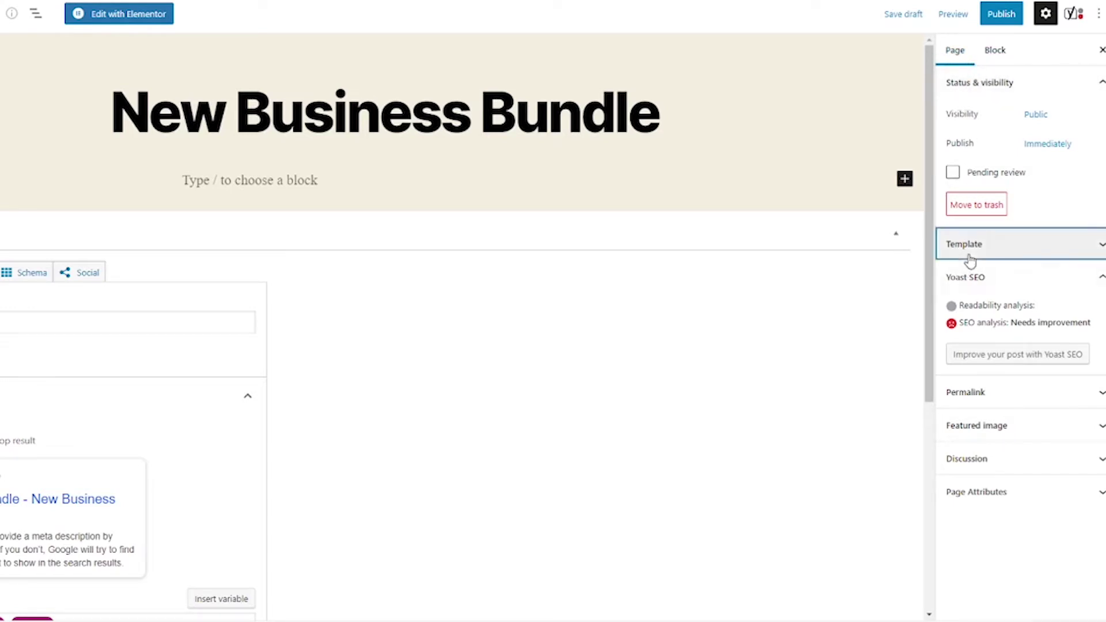
pyautogui.click(967, 282)
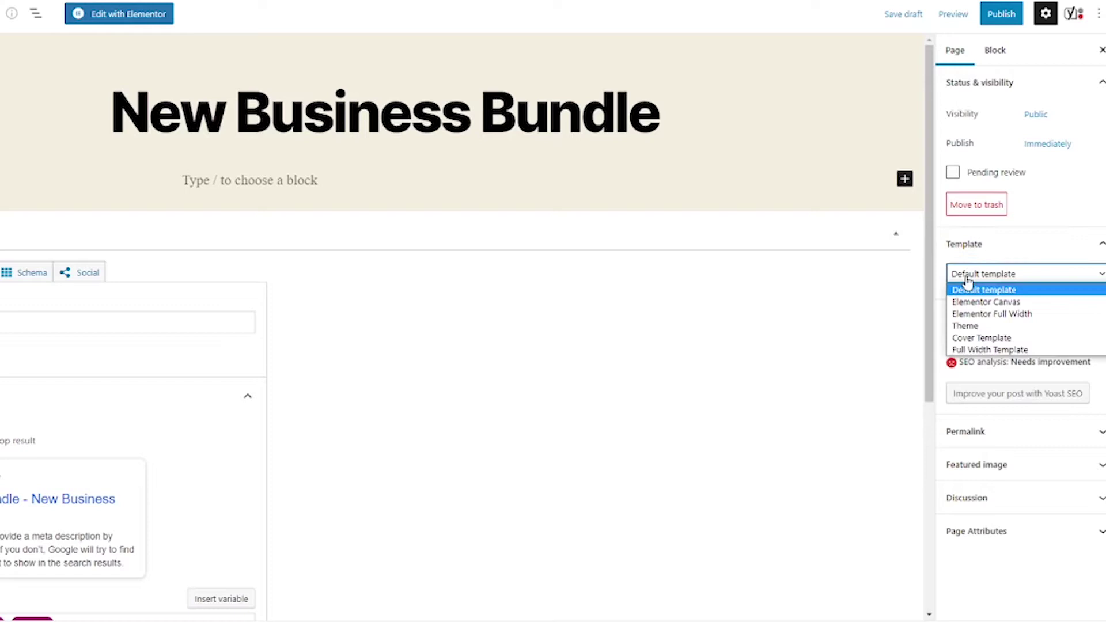
pyautogui.click(1037, 304)
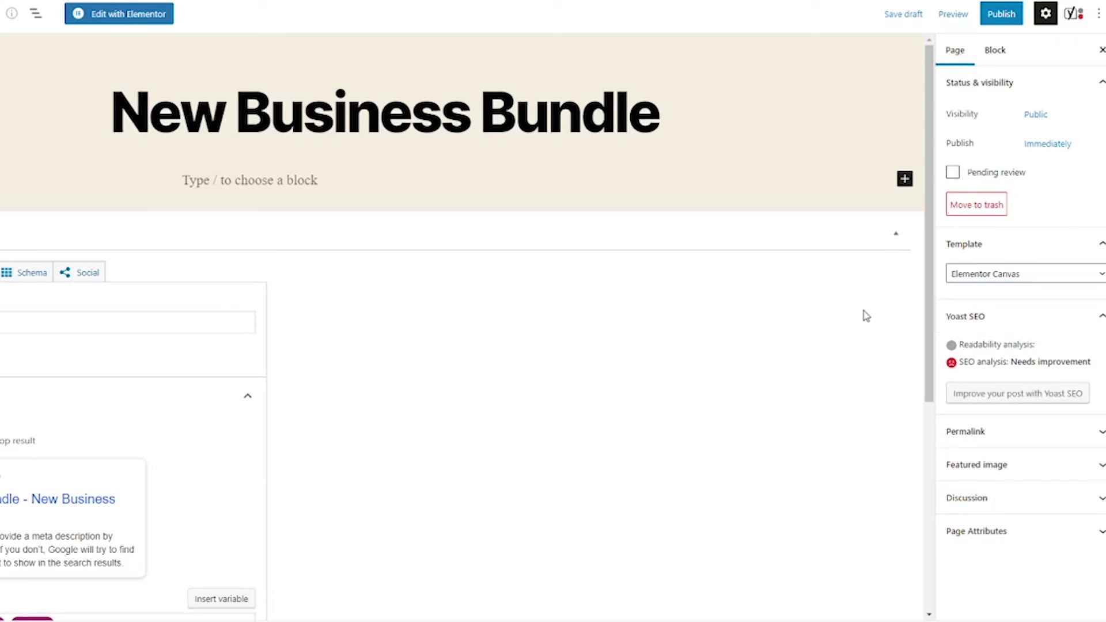
# Check the new-business-bundle permalink slug, then publish the page and confirm.
pyautogui.click(1006, 441)
pyautogui.scroll(-1, 1006, 441)
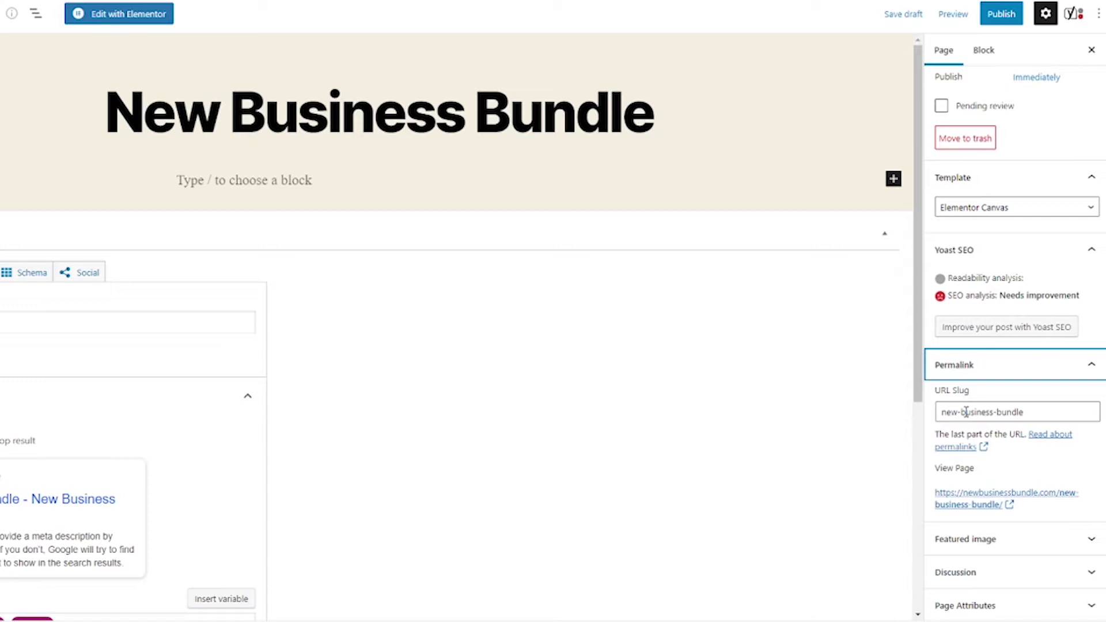
pyautogui.click(827, 375)
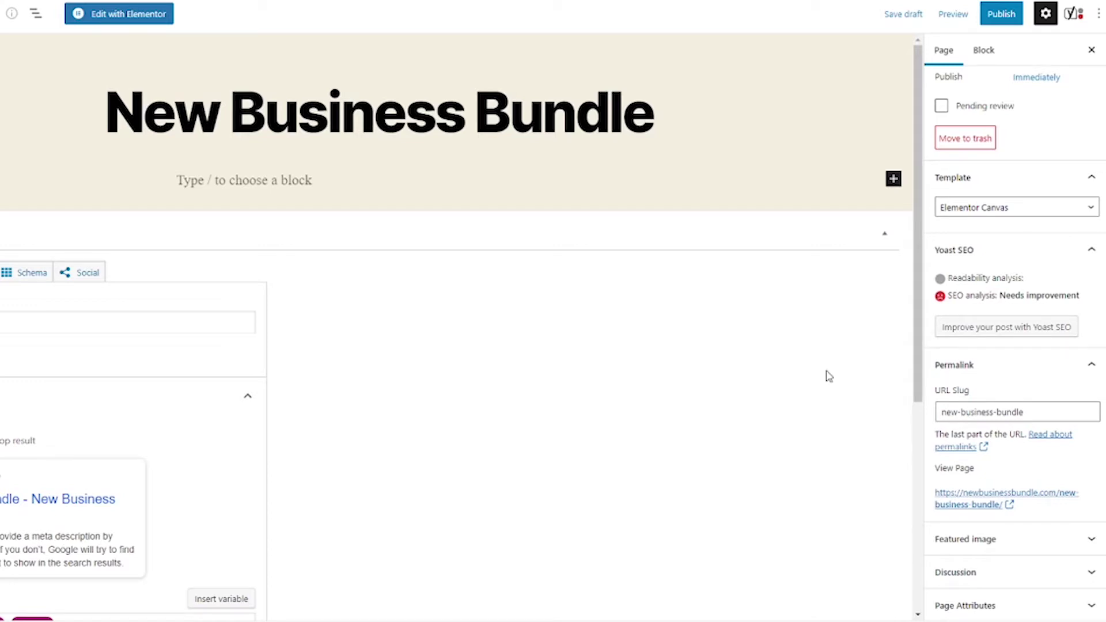
pyautogui.click(996, 15)
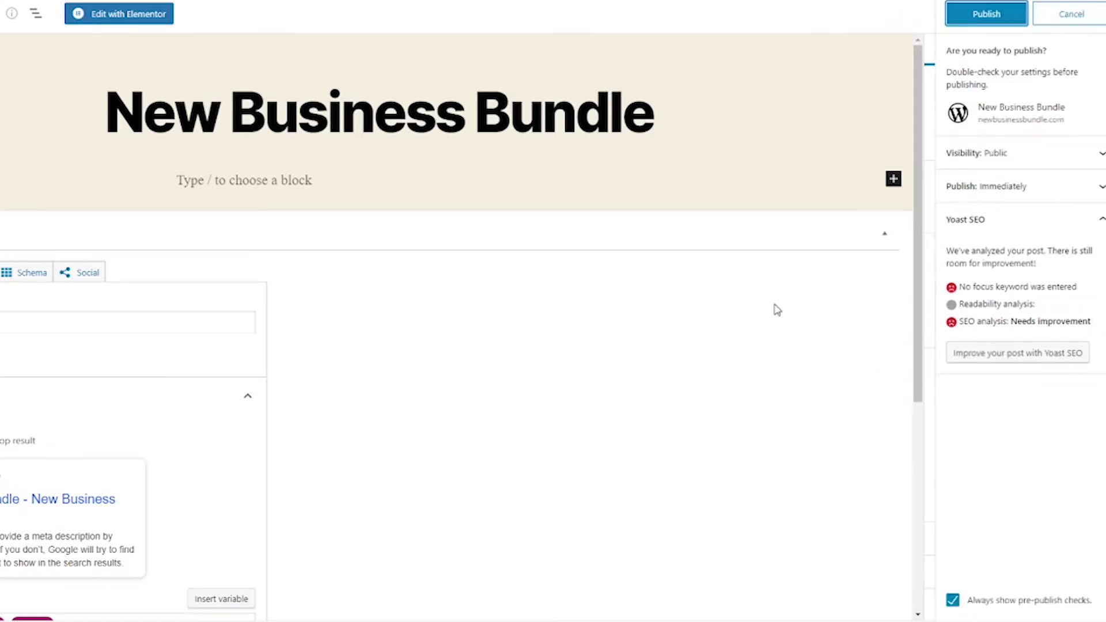
pyautogui.click(1007, 14)
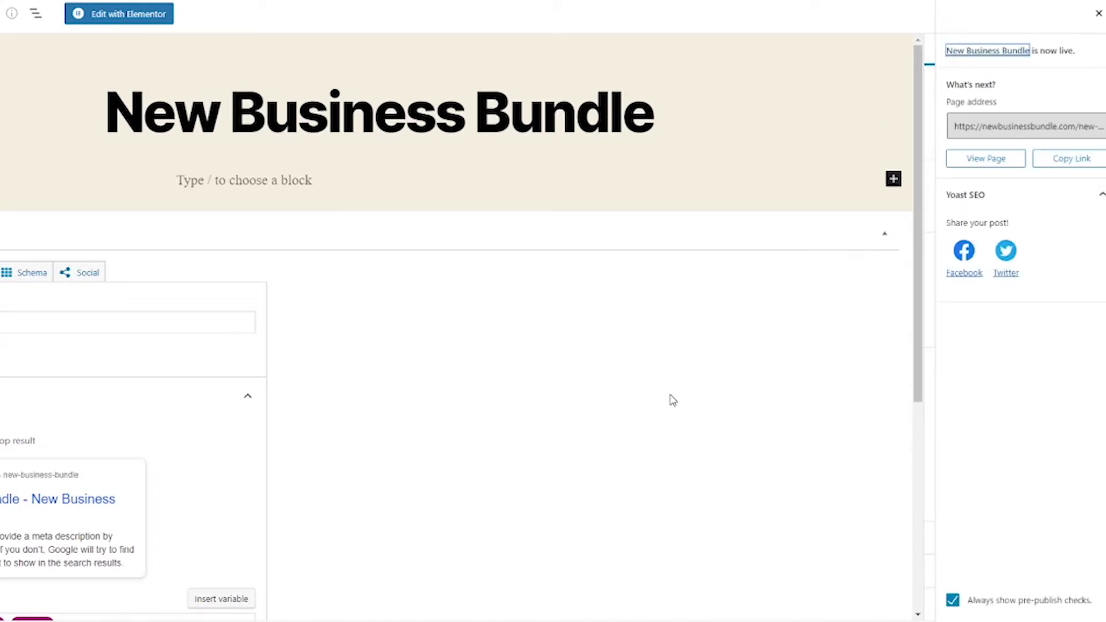
# Edit the page with Elementor and open the template library from the empty section.
pyautogui.click(117, 23)
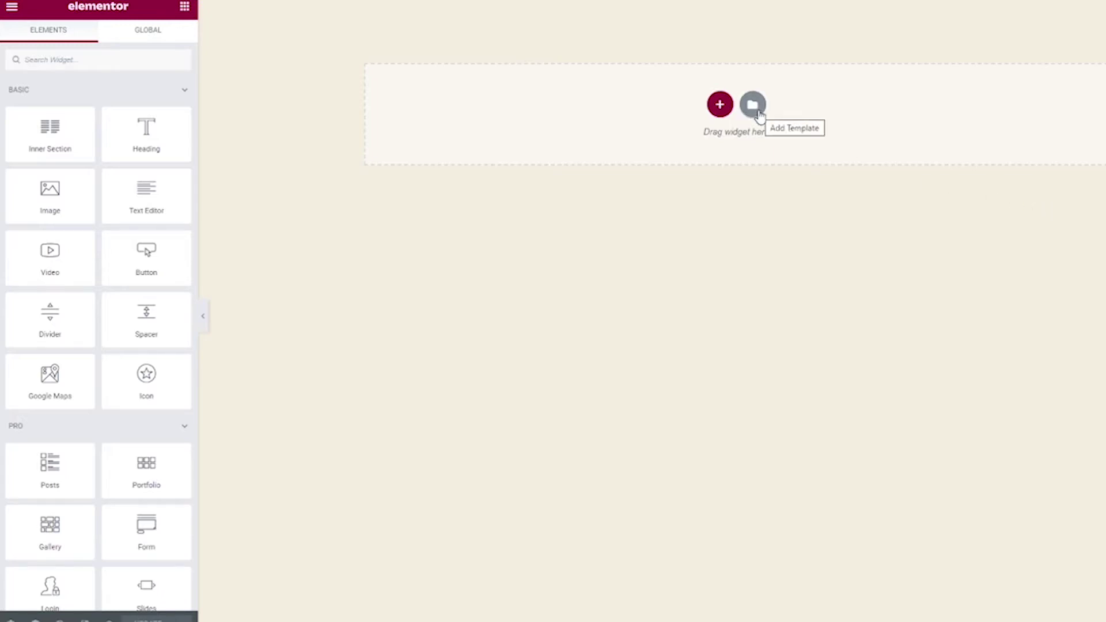
pyautogui.click(753, 104)
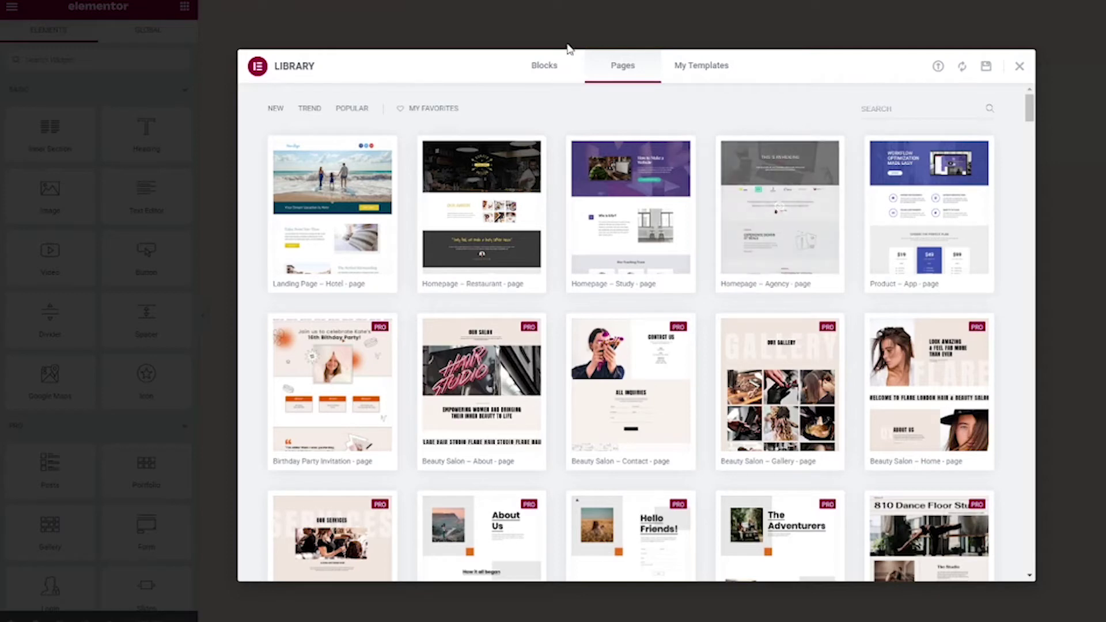
# Browse the Blocks tab, filtering to the About and then Call To Action categories.
pyautogui.click(540, 67)
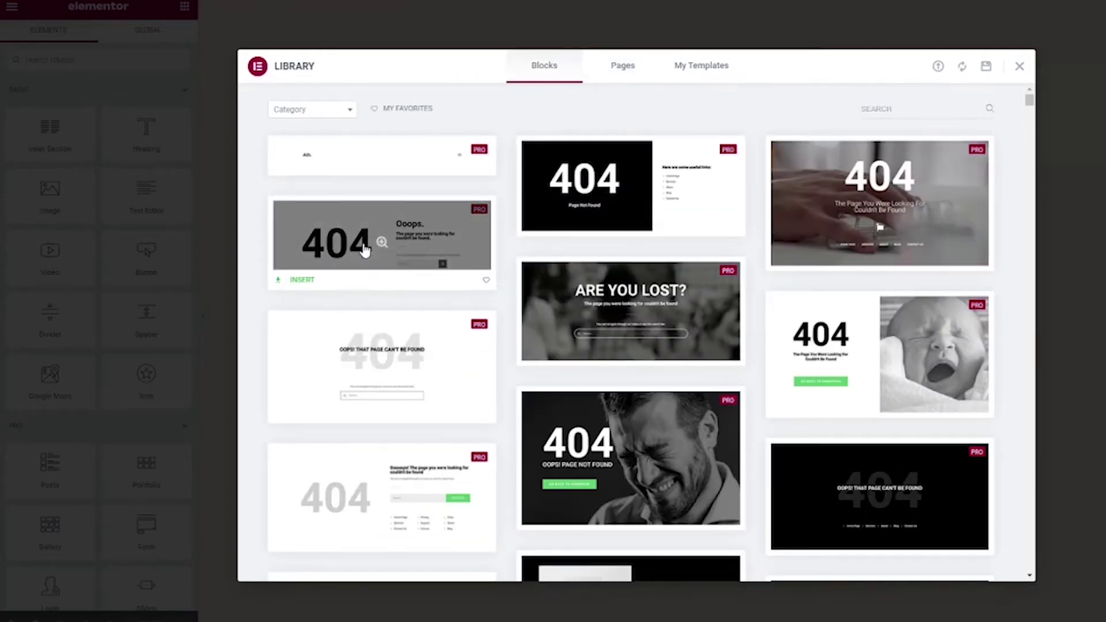
pyautogui.click(332, 113)
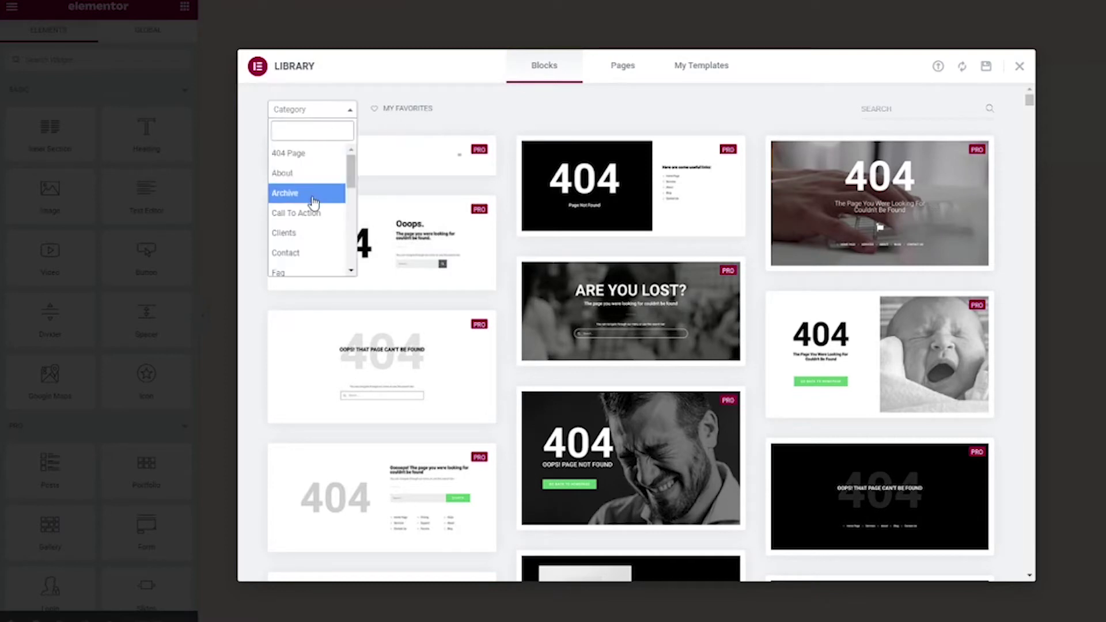
pyautogui.click(316, 174)
pyautogui.click(323, 112)
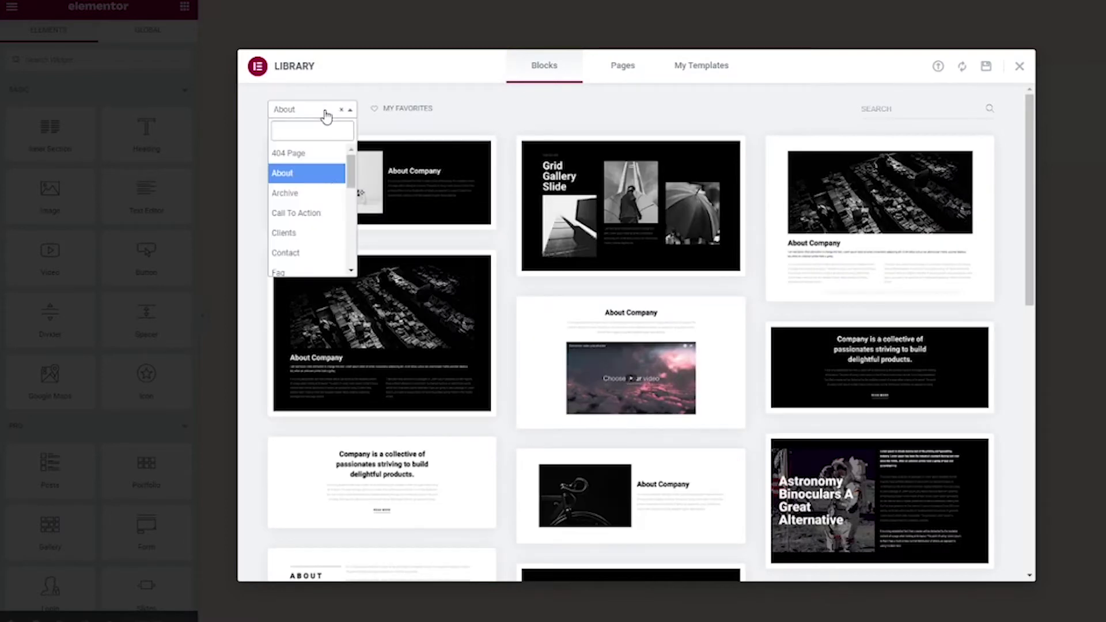
pyautogui.click(320, 214)
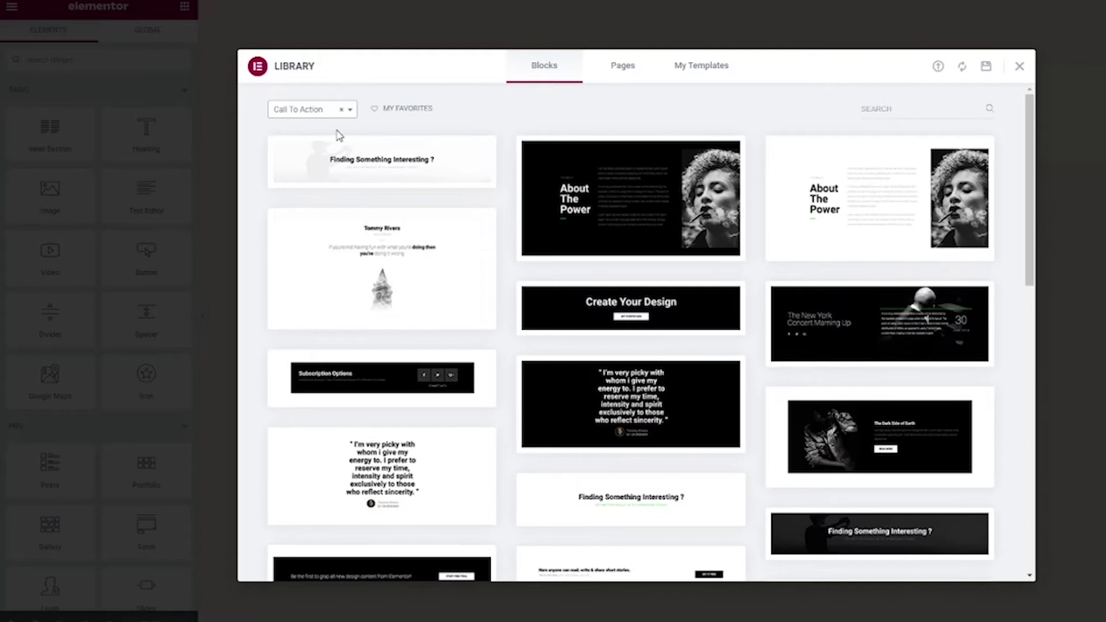
# Return to Pages and search the page templates for 'landing'.
pyautogui.click(624, 77)
pyautogui.click(913, 114)
pyautogui.write('landing')
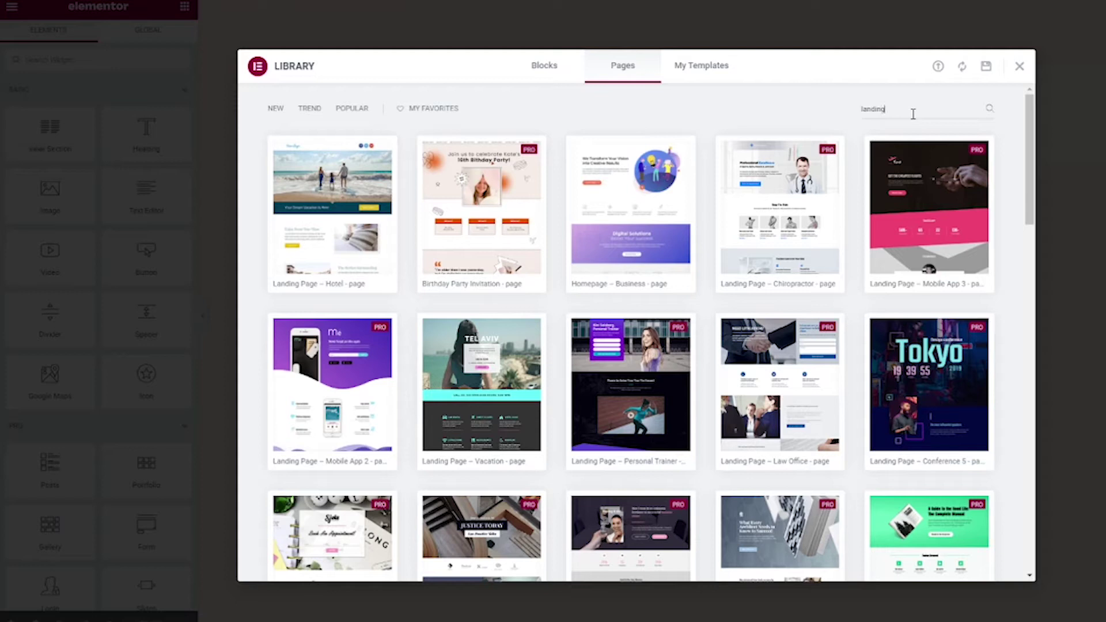
pyautogui.moveTo(825, 165)
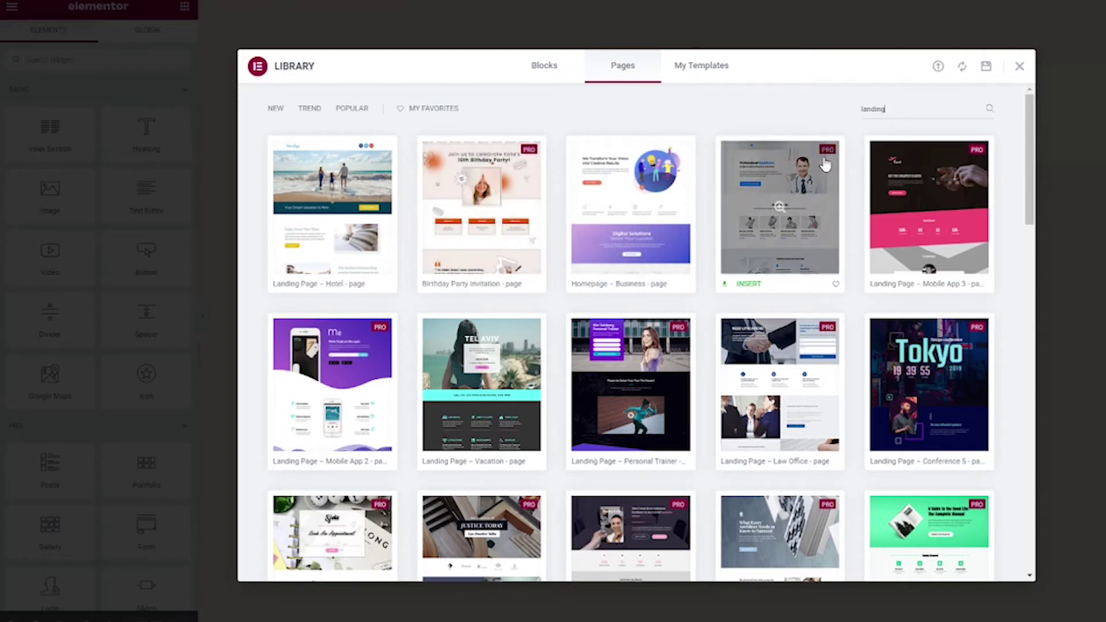
pyautogui.moveTo(825, 330)
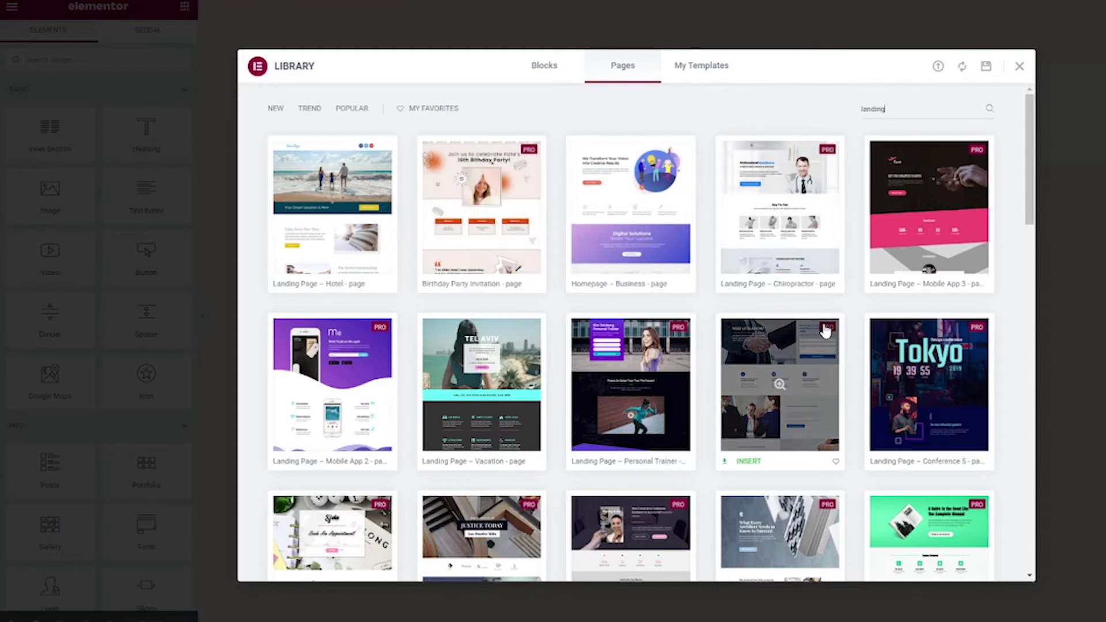
pyautogui.moveTo(661, 278)
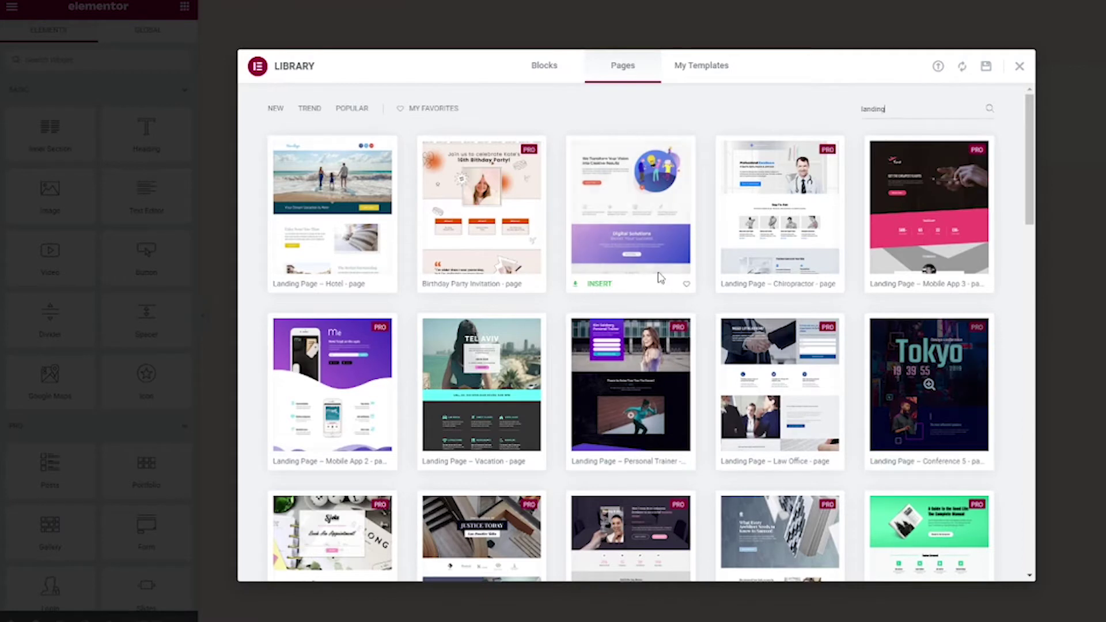
pyautogui.moveTo(485, 277)
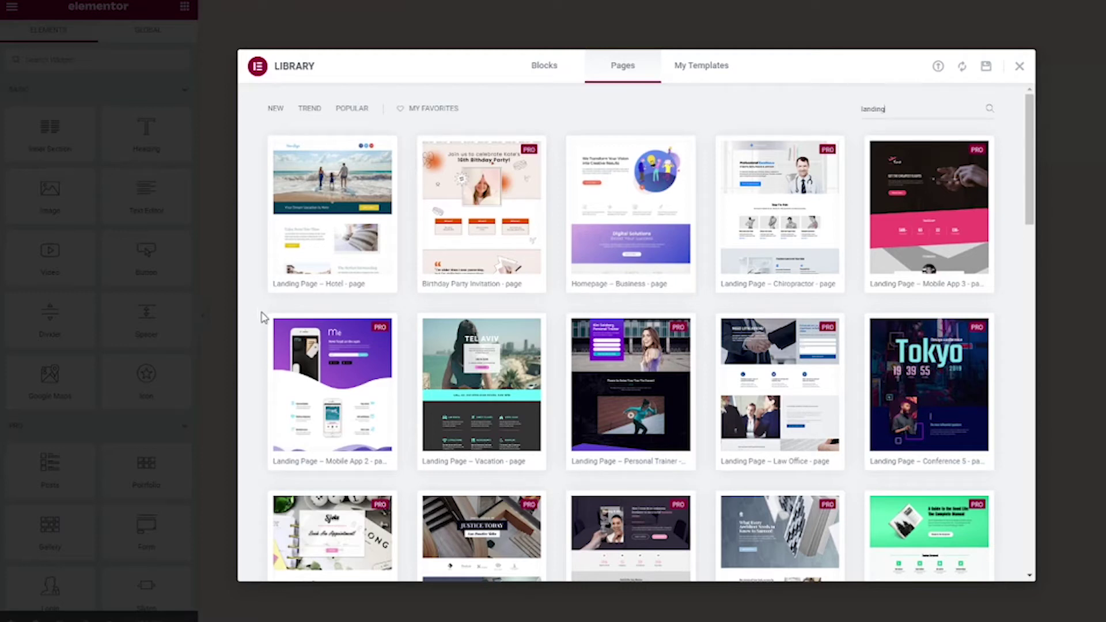
pyautogui.moveTo(636, 214)
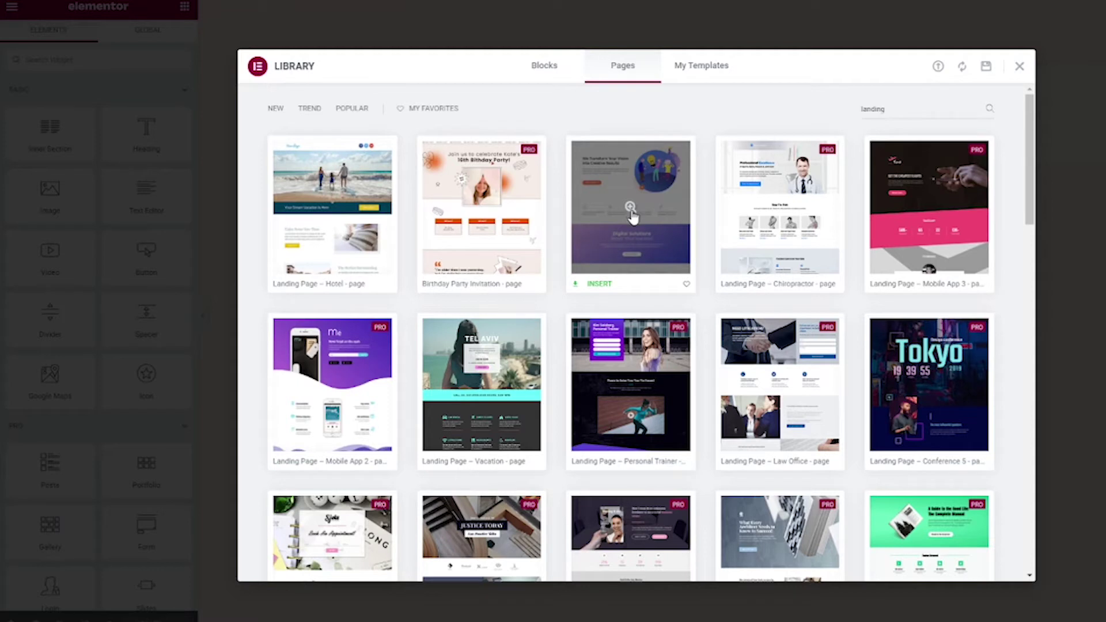
# Preview the Homepage – Business template and scroll through it.
pyautogui.click(631, 209)
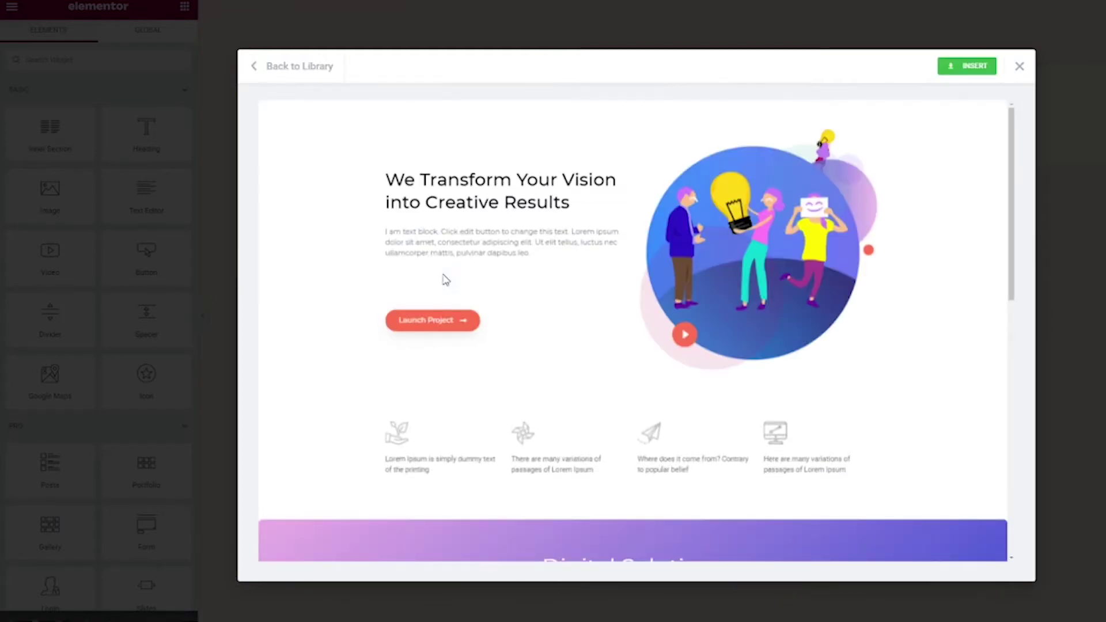
pyautogui.scroll(-2, 589, 344)
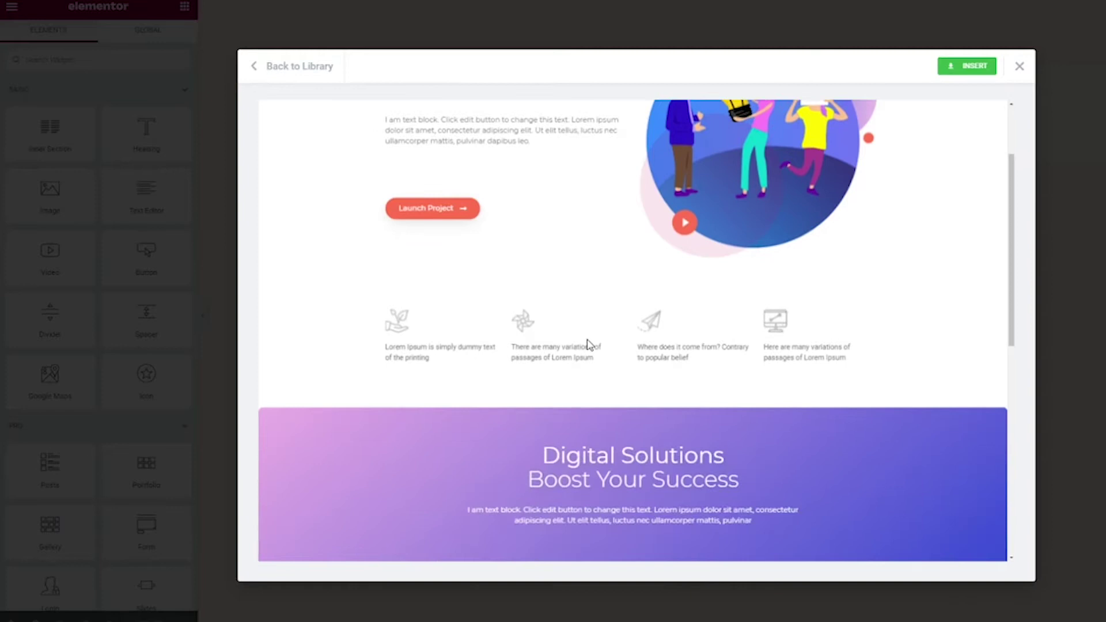
pyautogui.scroll(-7, 587, 344)
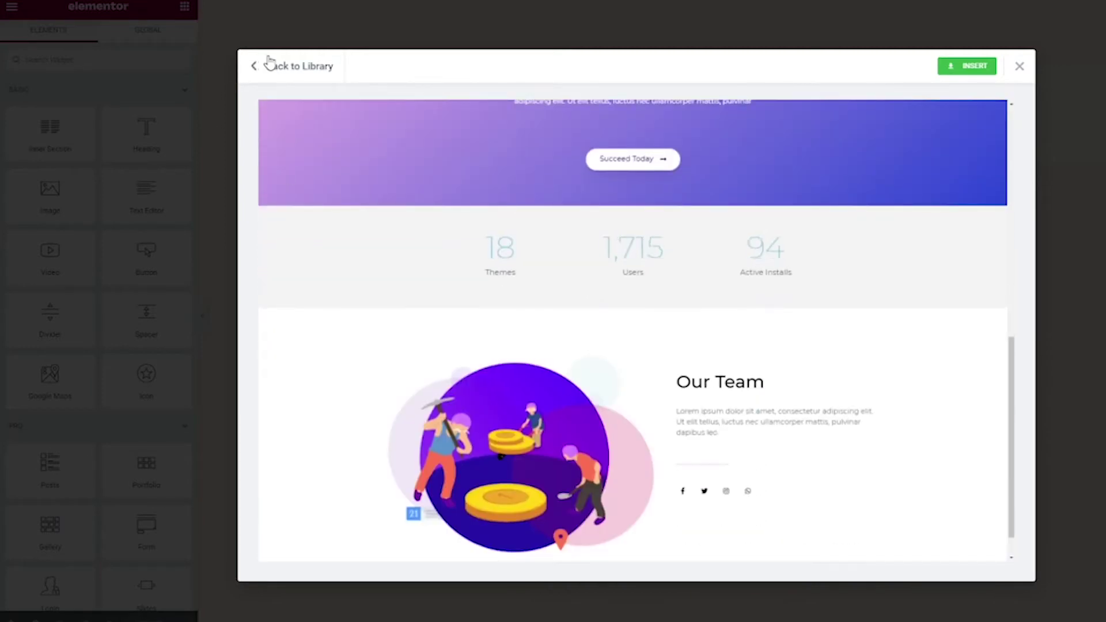
pyautogui.scroll(-1, 338, 189)
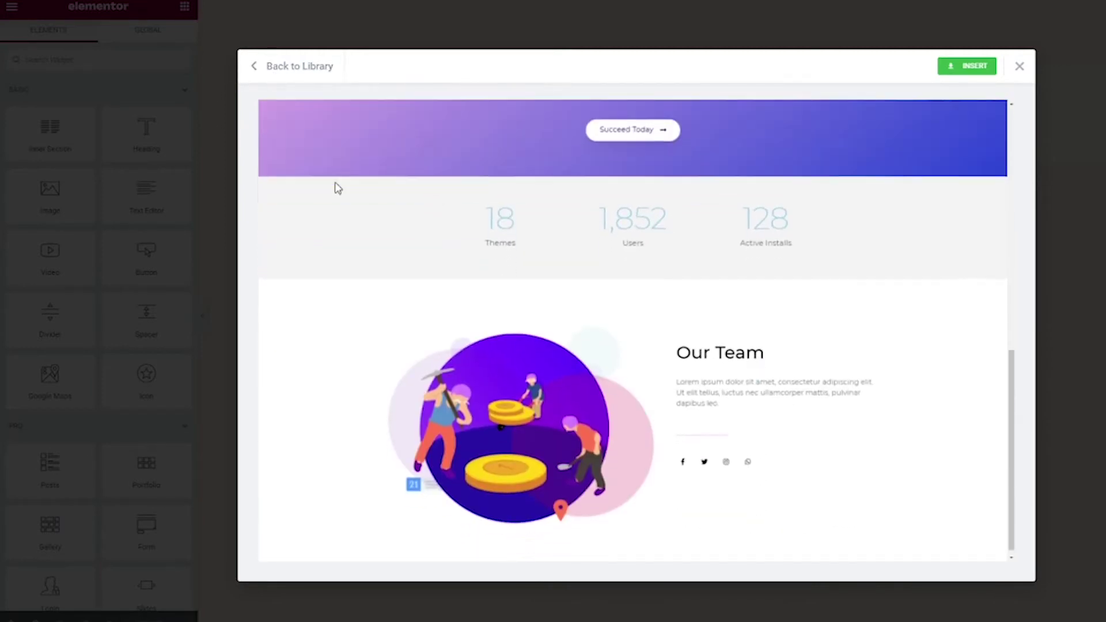
pyautogui.scroll(10, 336, 188)
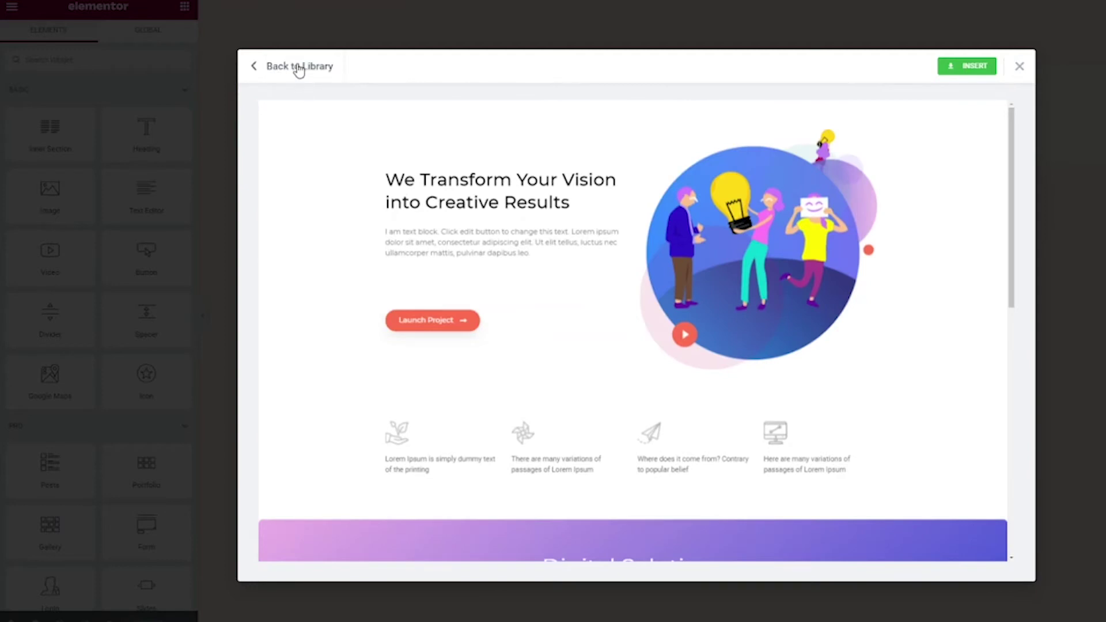
# Go back to the library, search 'landing' again and scroll to Landing Page – Coacher.
pyautogui.click(299, 67)
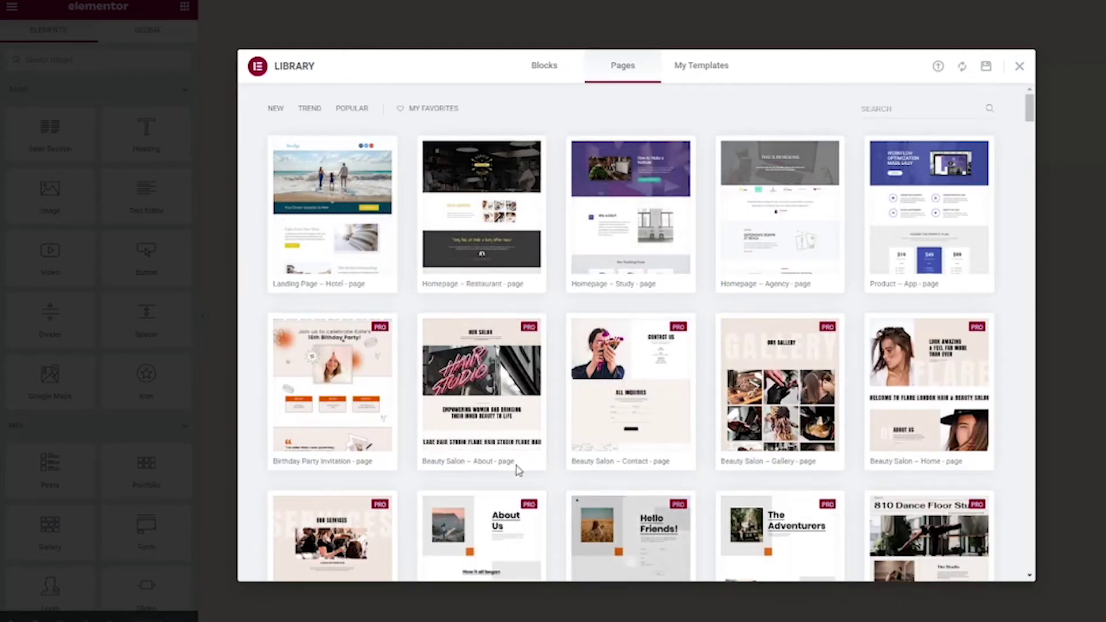
pyautogui.click(896, 105)
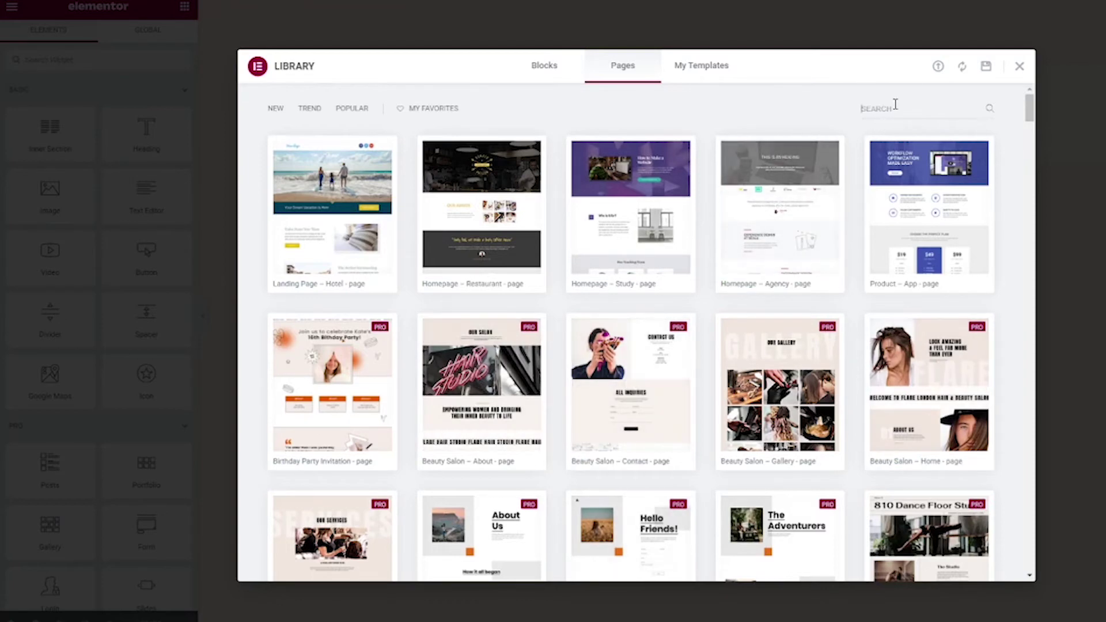
pyautogui.write('landing')
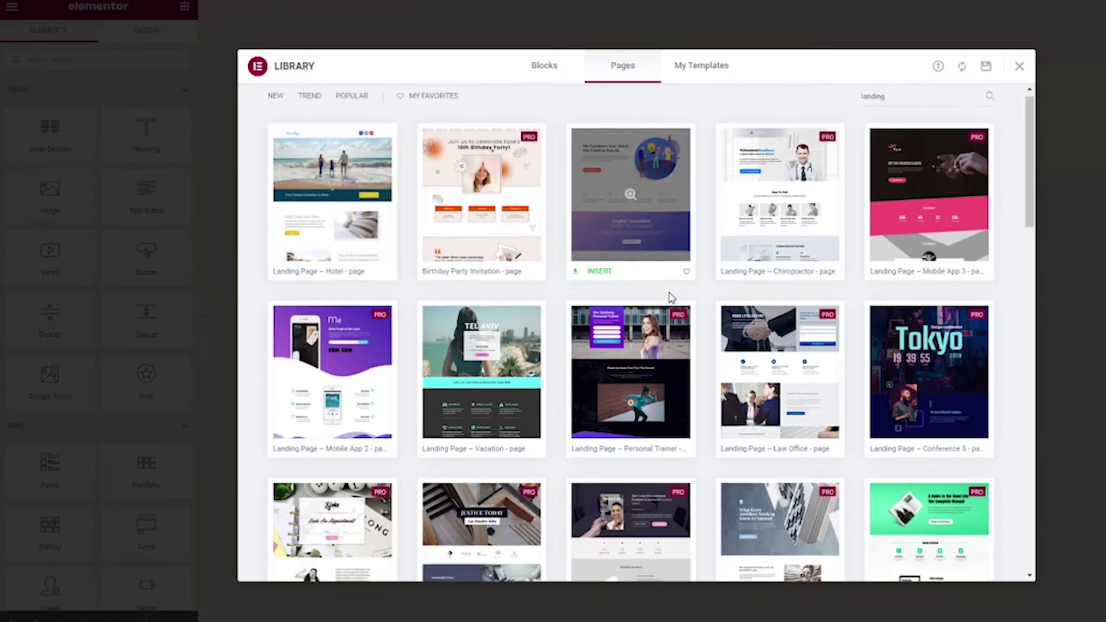
pyautogui.scroll(-10, 686, 271)
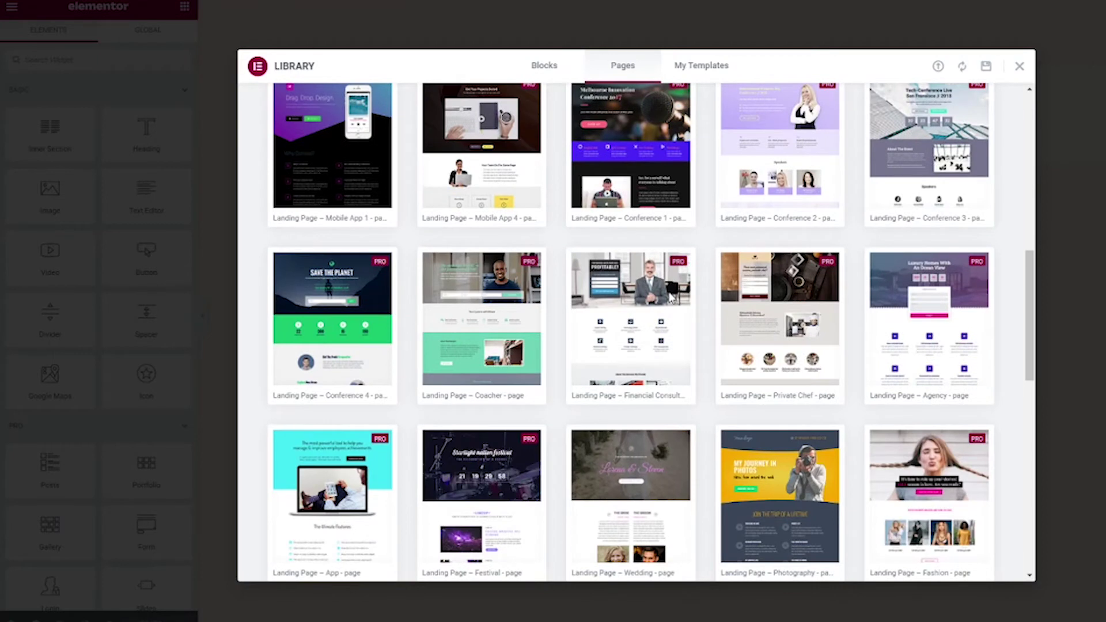
pyautogui.moveTo(481, 320)
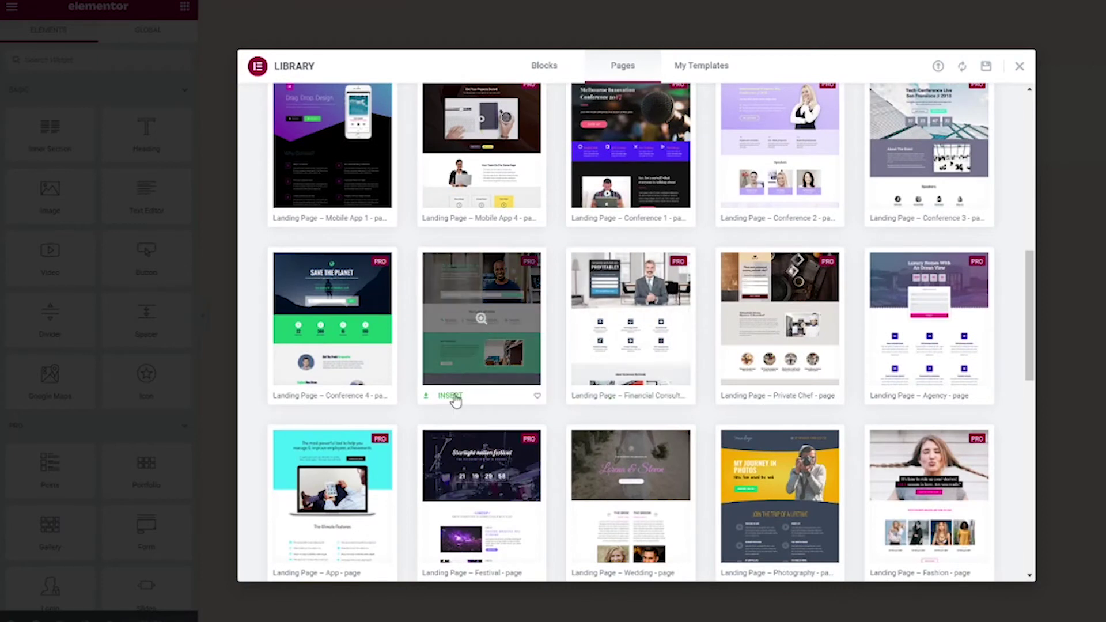
# Insert the Landing Page – Coacher template and scroll through the resulting page.
pyautogui.click(450, 396)
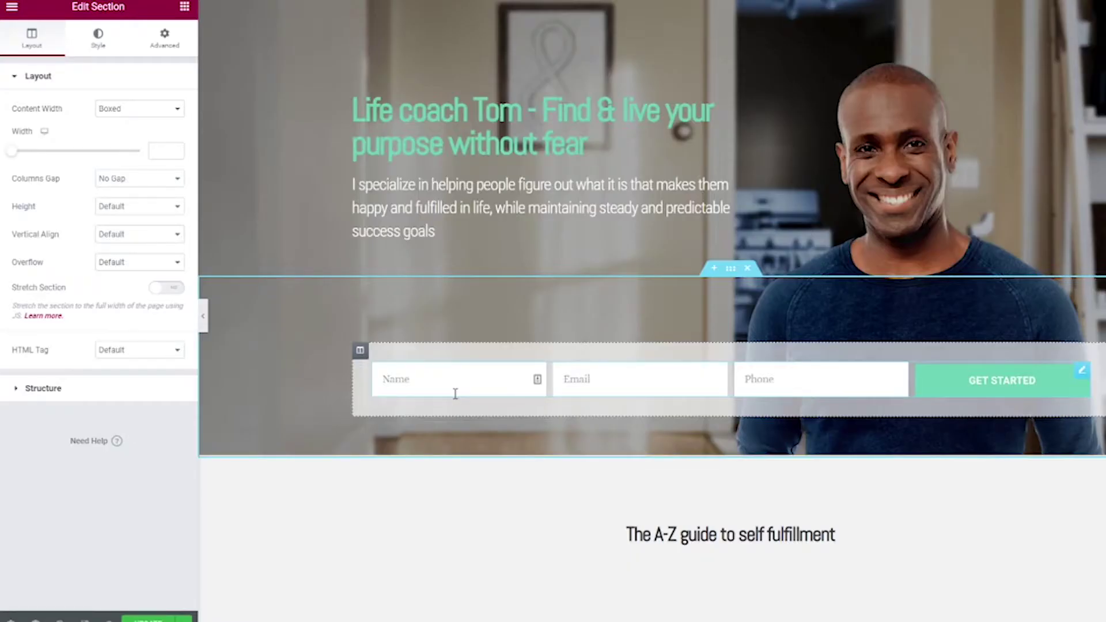
pyautogui.scroll(-9, 455, 393)
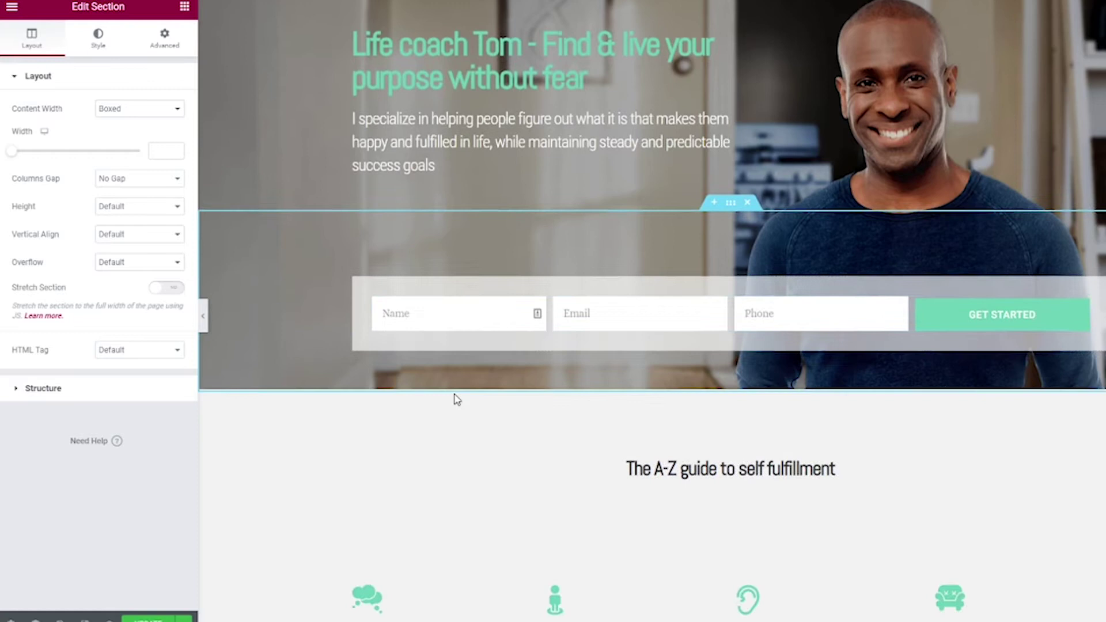
pyautogui.scroll(-9, 334, 468)
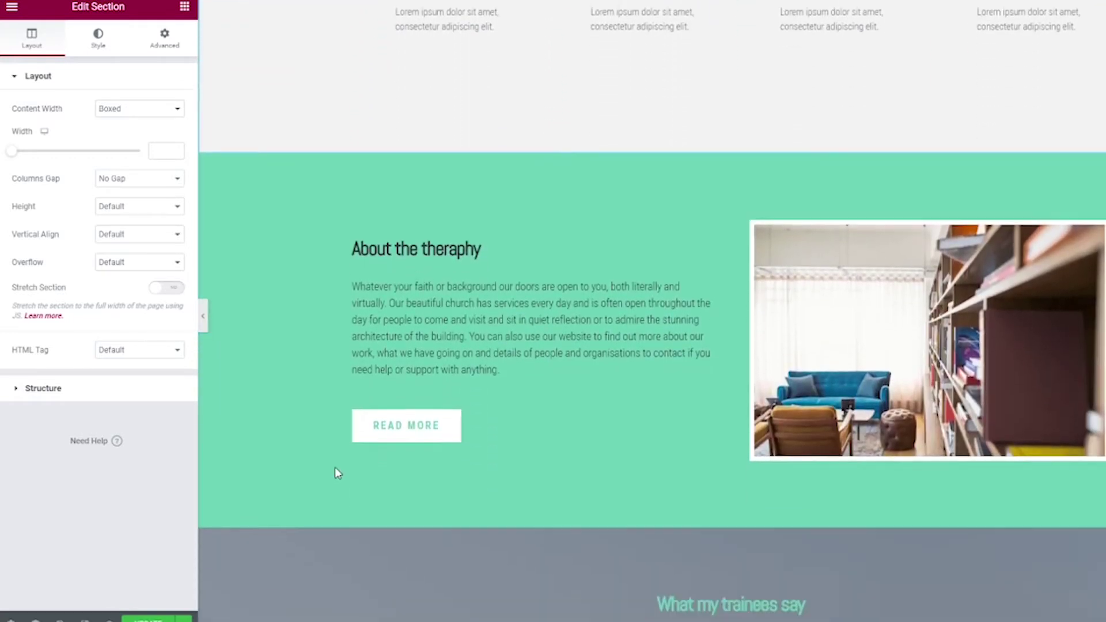
pyautogui.scroll(-6, 334, 467)
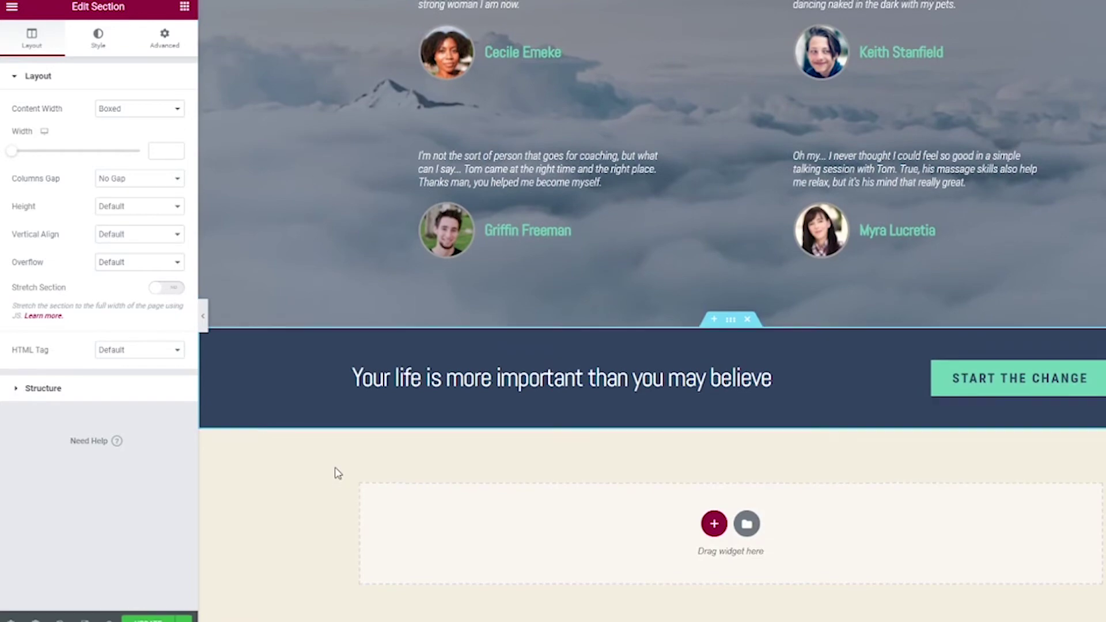
pyautogui.scroll(20, 335, 469)
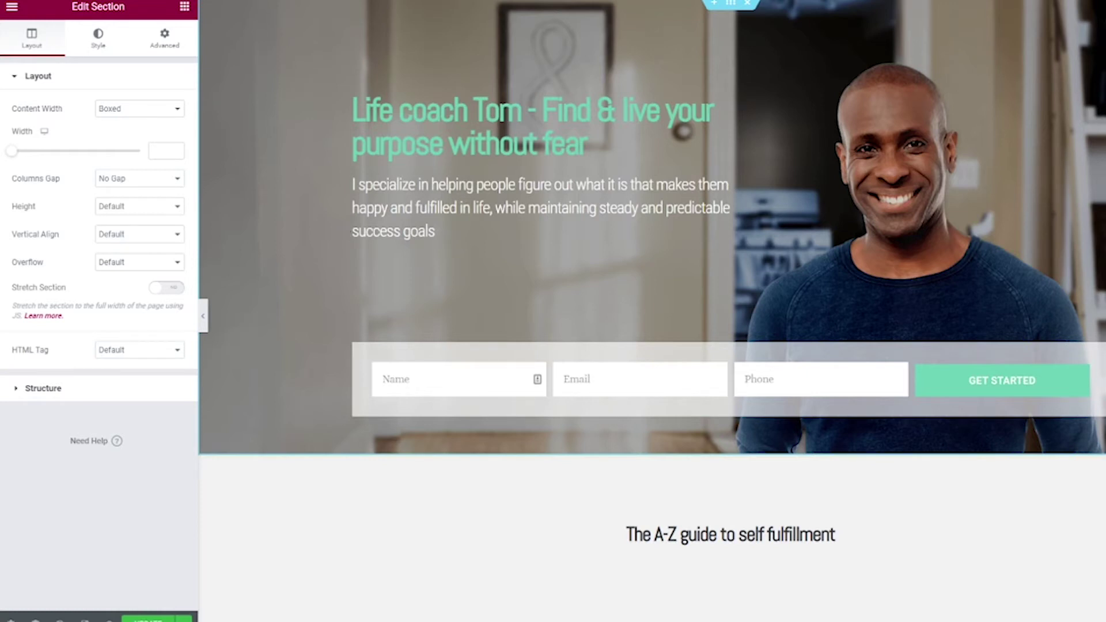
pyautogui.scroll(-7, 782, 292)
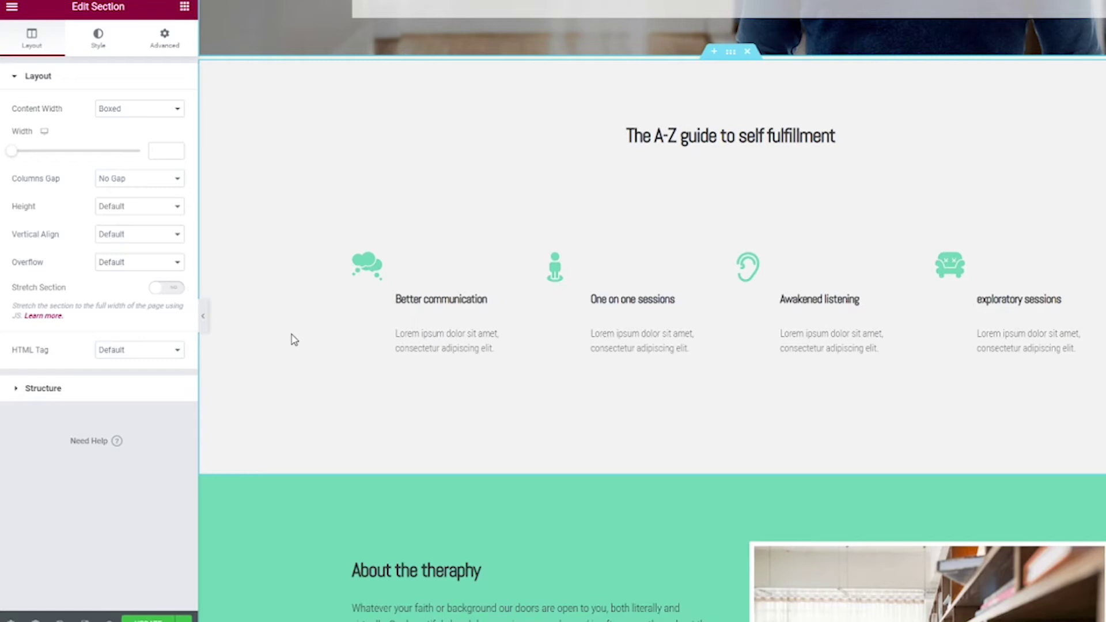
pyautogui.scroll(-5, 294, 340)
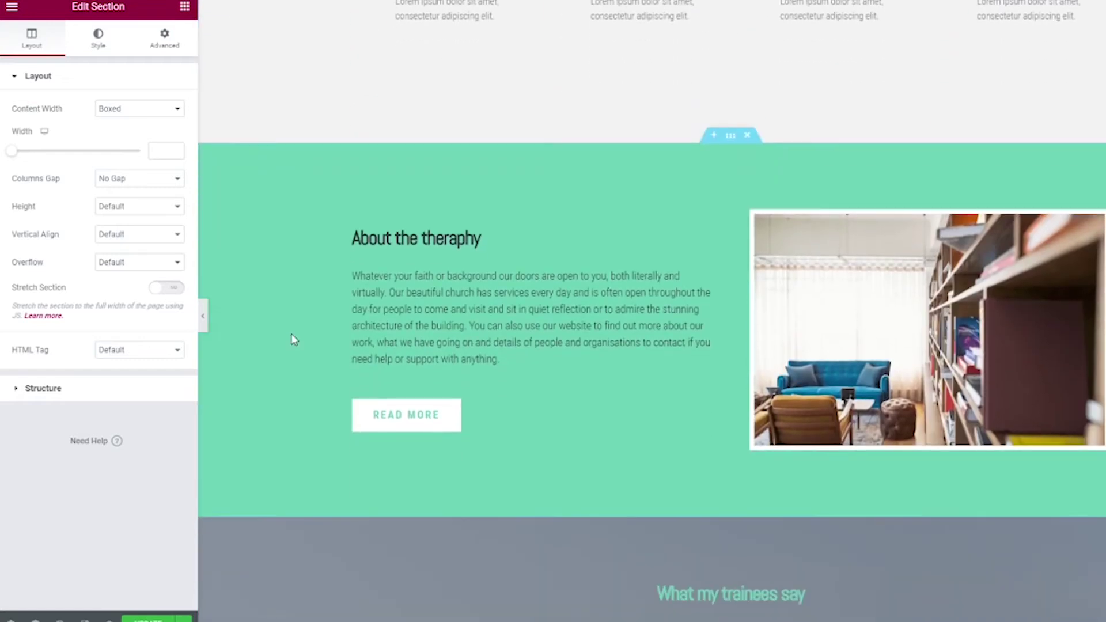
pyautogui.scroll(-1, 294, 340)
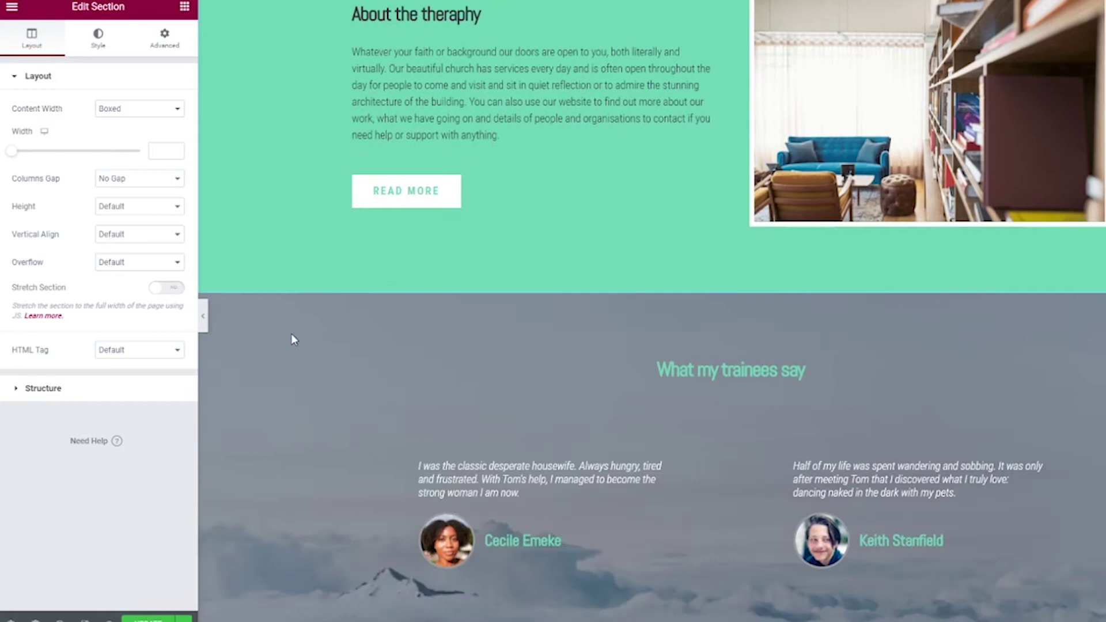
pyautogui.scroll(-2, 291, 333)
pyautogui.scroll(-1, 292, 334)
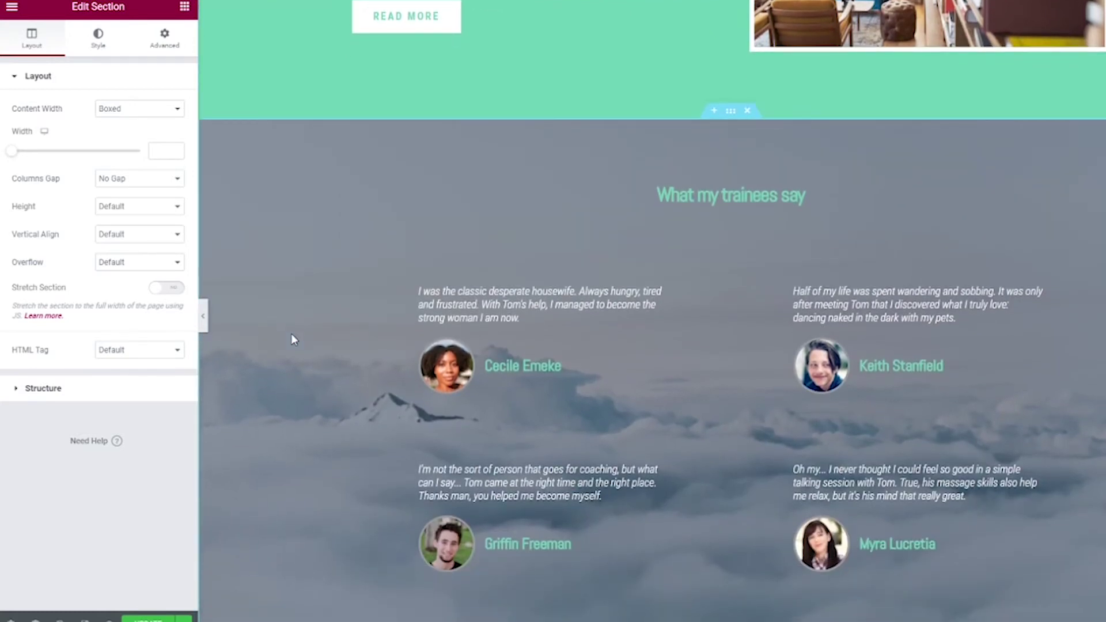
pyautogui.scroll(-1, 292, 339)
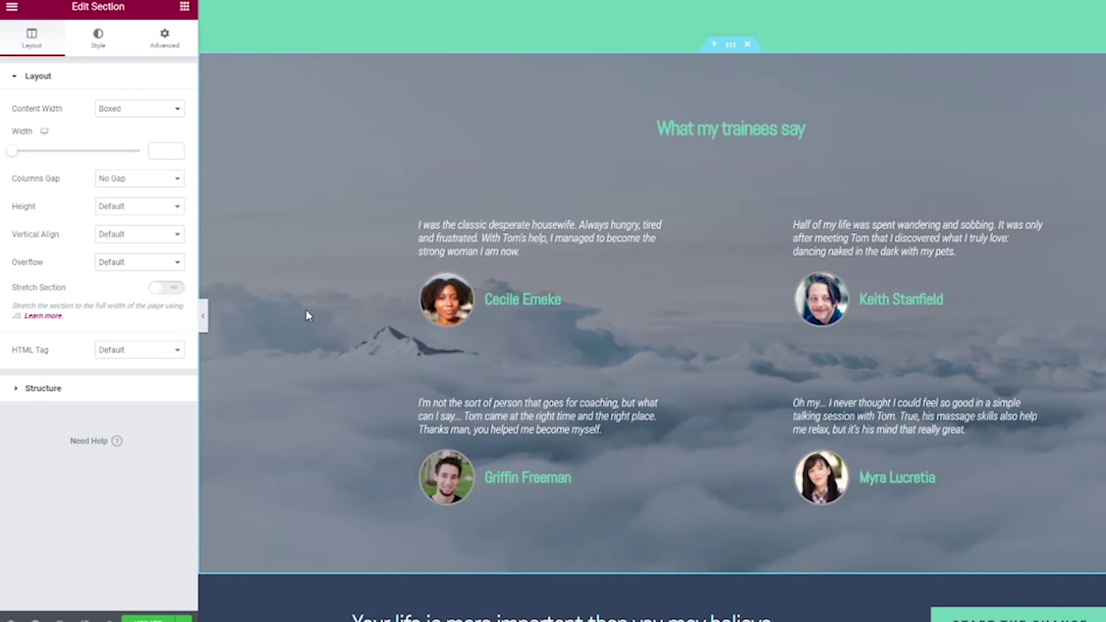
pyautogui.scroll(-1, 306, 310)
pyautogui.scroll(-2, 306, 310)
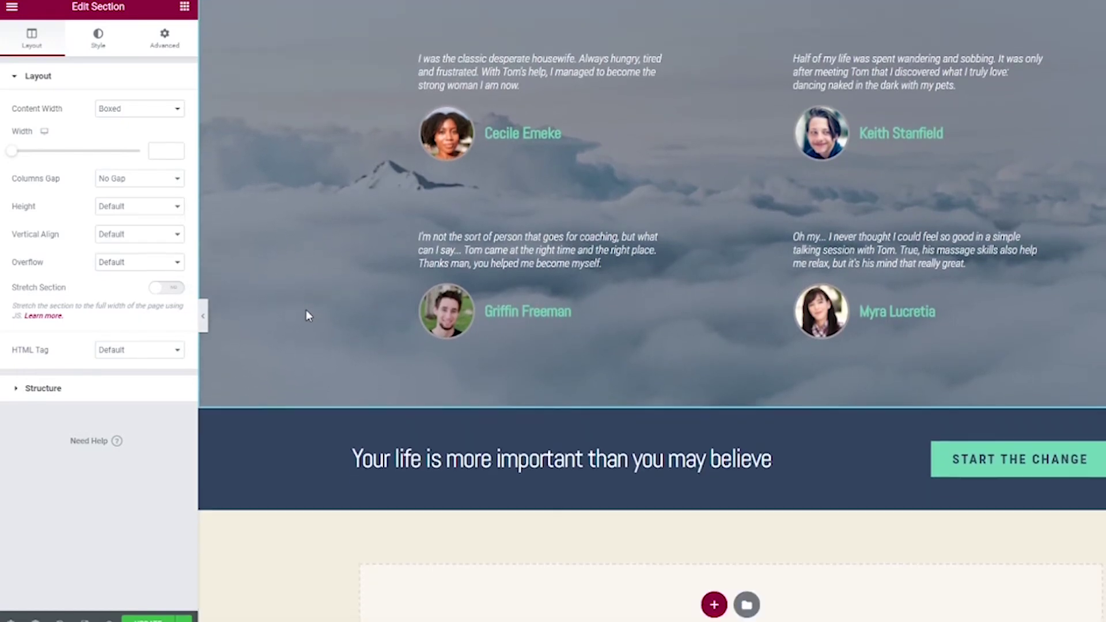
pyautogui.scroll(-1, 306, 309)
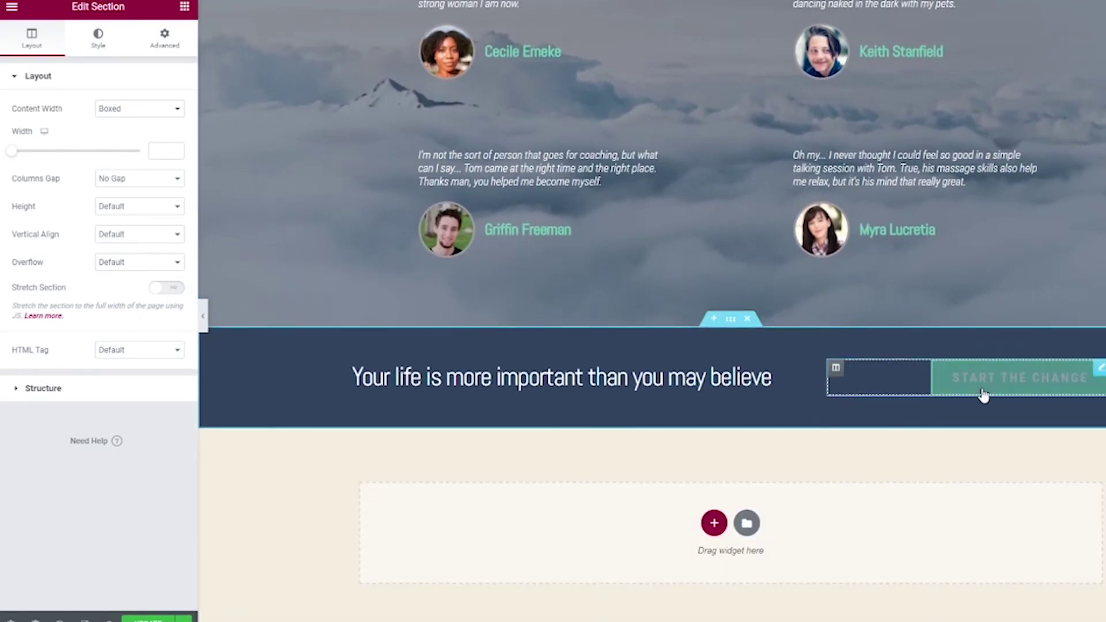
# Open the Edit Button panel for START THE CHANGE and review its Content settings.
pyautogui.click(1101, 374)
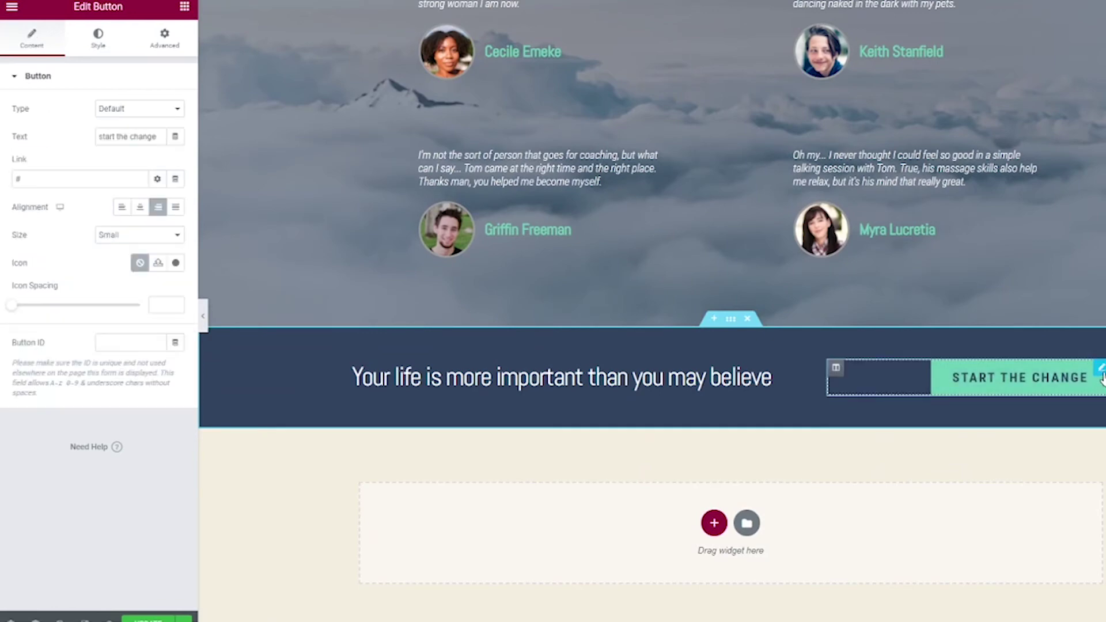
pyautogui.scroll(15, 1102, 377)
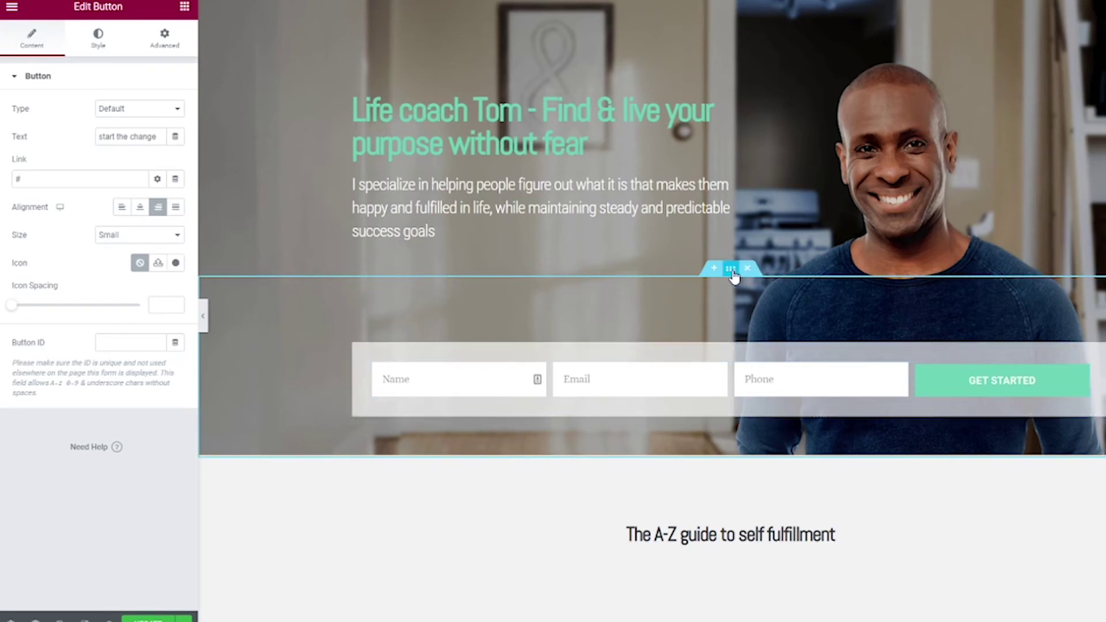
pyautogui.scroll(-20, 790, 380)
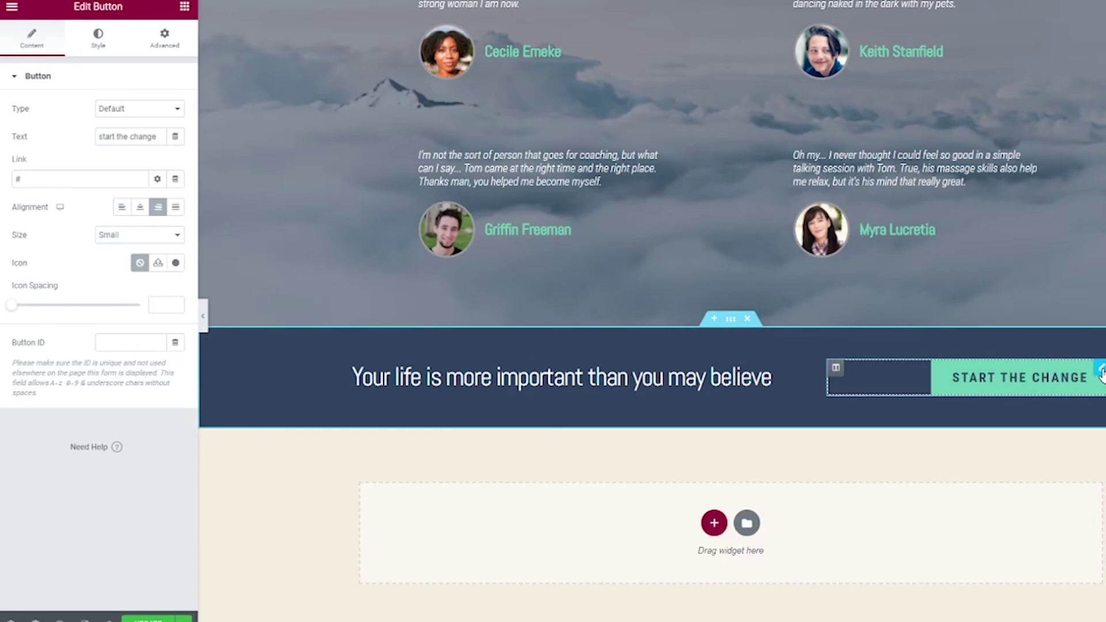
pyautogui.scroll(20, 1101, 373)
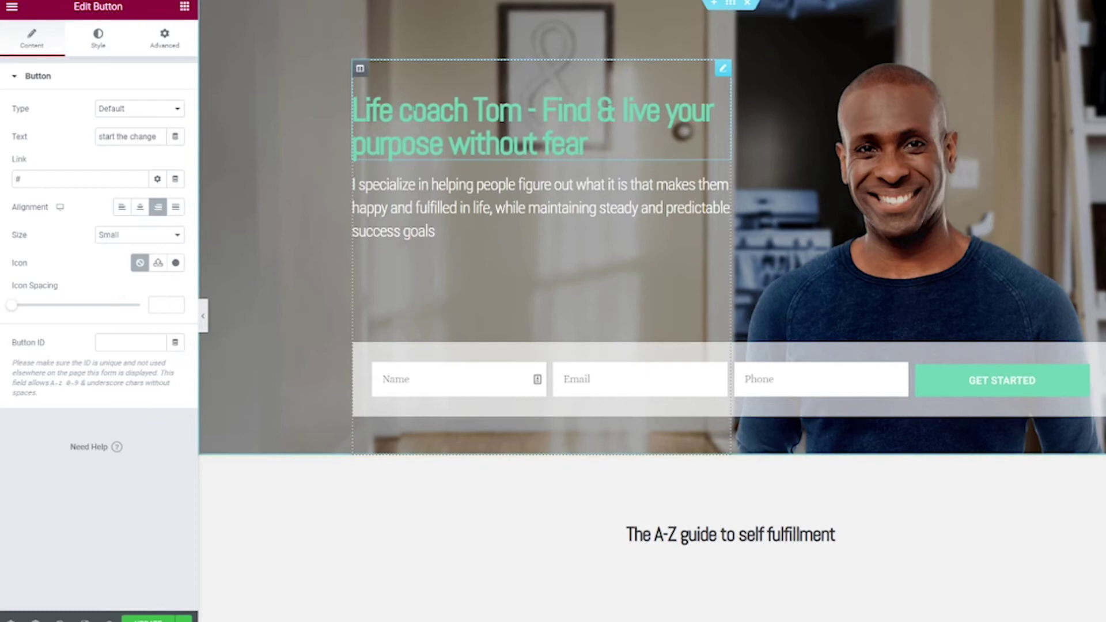
# Add a Menu Anchor at the top of the hero with ID 'top'.
pyautogui.click(184, 6)
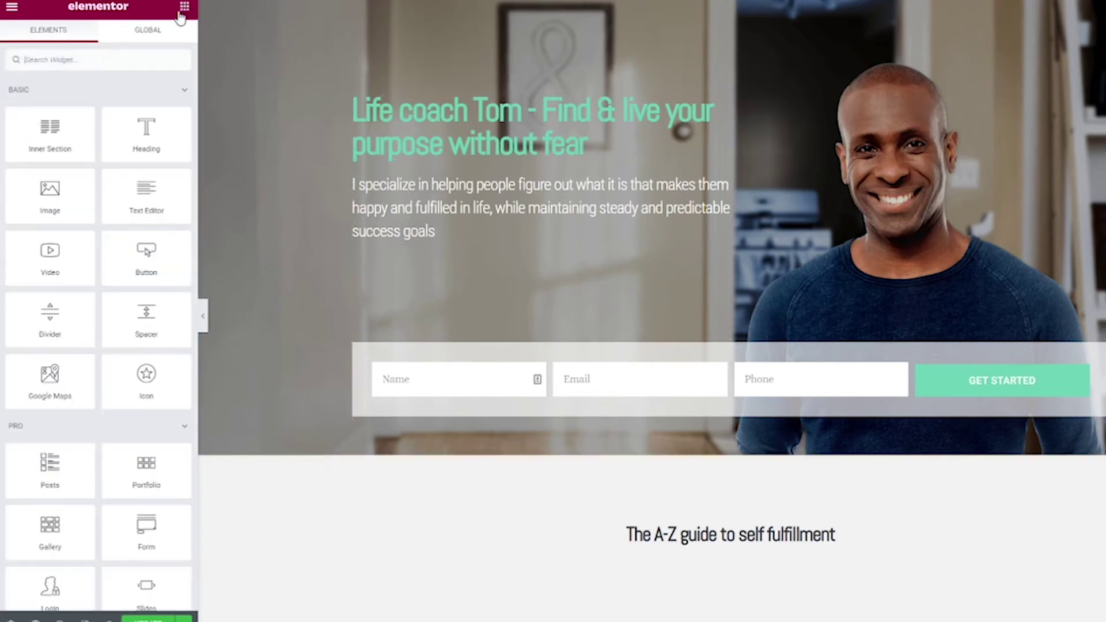
pyautogui.click(137, 68)
pyautogui.write('anch')
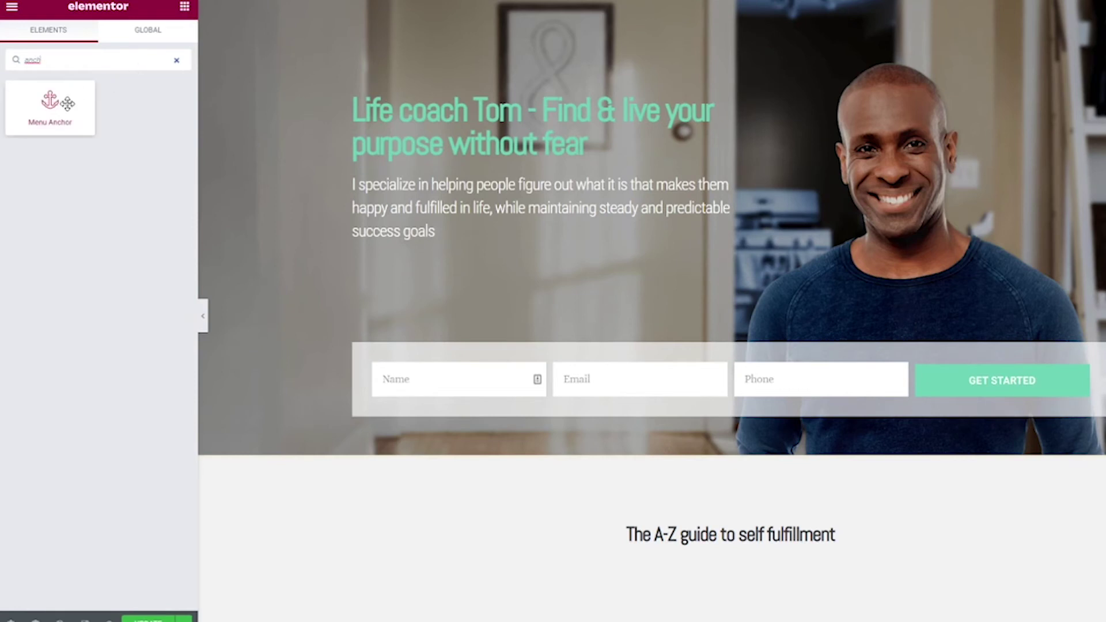
pyautogui.moveTo(68, 103); pyautogui.dragTo(510, 84)
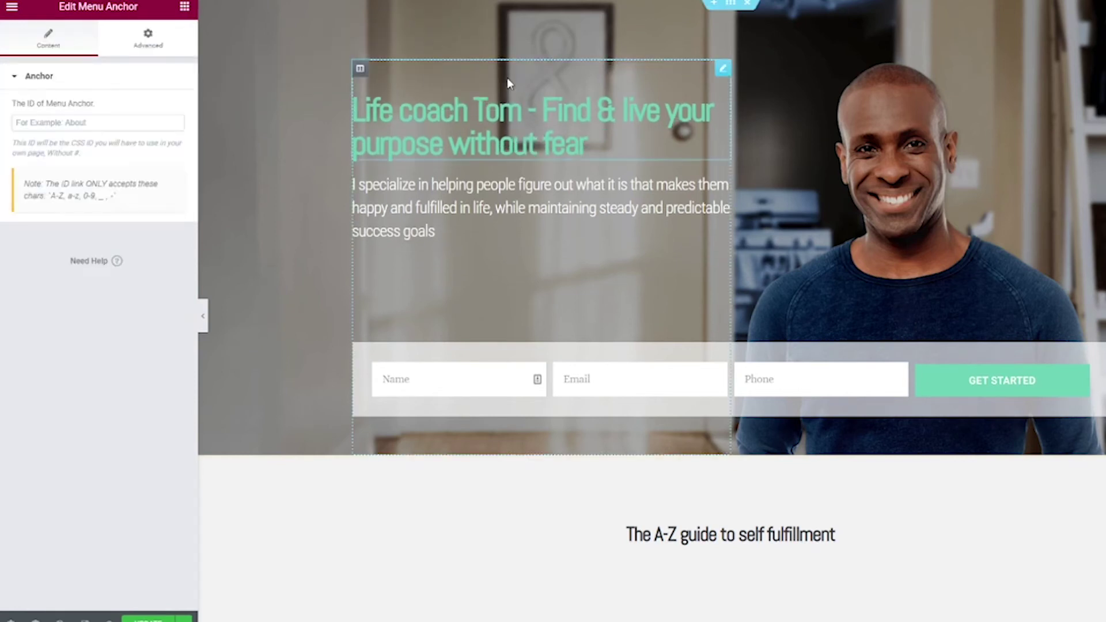
pyautogui.click(114, 123)
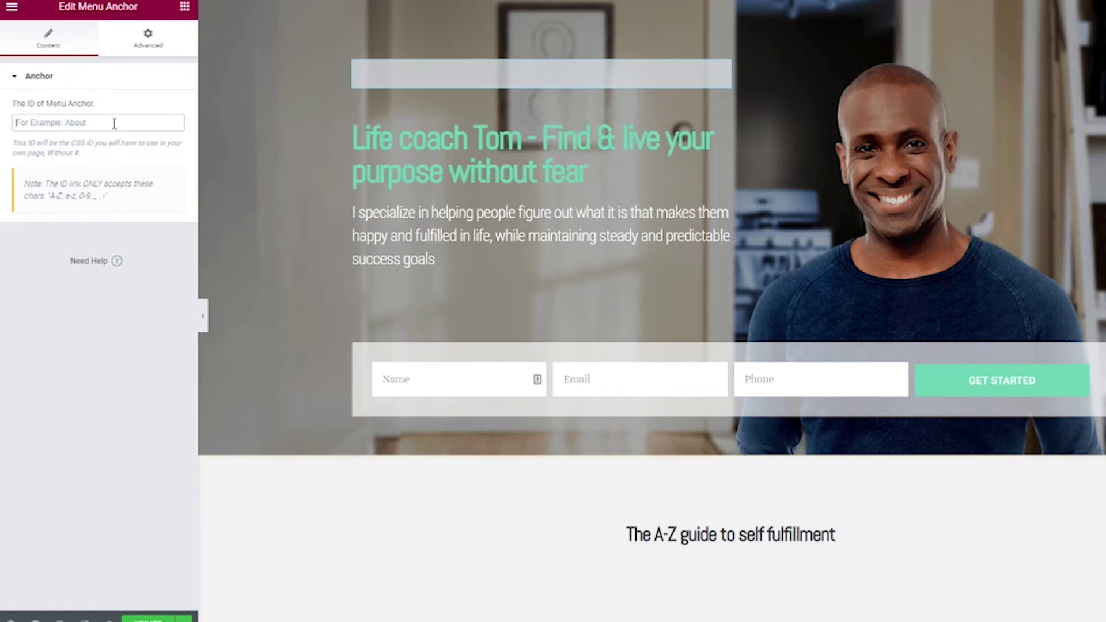
pyautogui.write('top')
# Link the START THE CHANGE button to #top and test the jump.
pyautogui.scroll(-15, 237, 244)
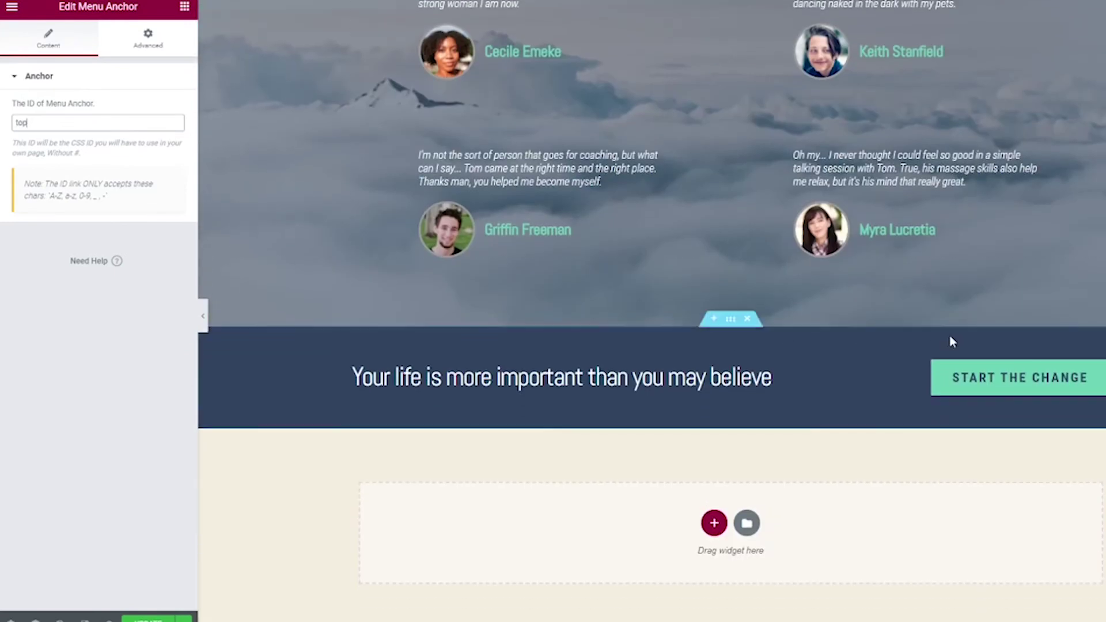
pyautogui.click(1101, 374)
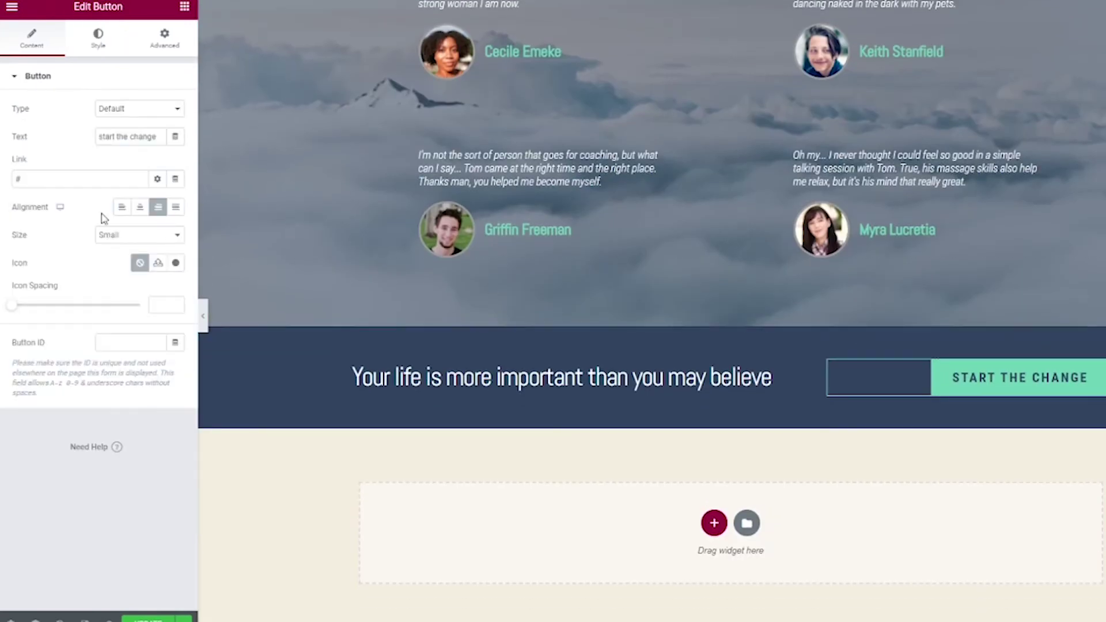
pyautogui.click(17, 179)
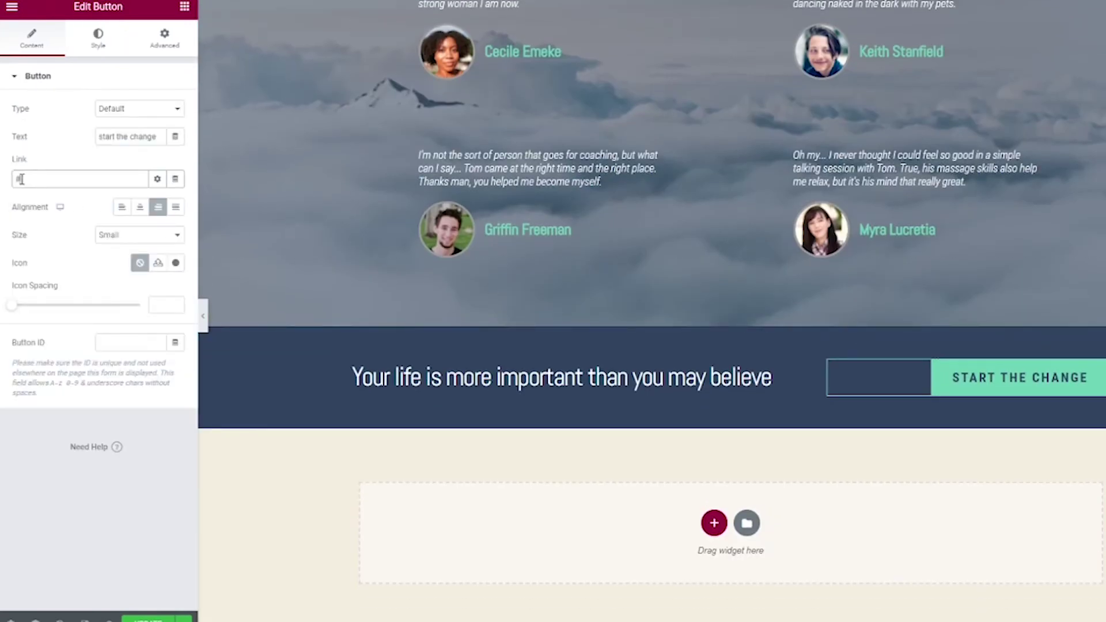
pyautogui.write('top')
pyautogui.click(1066, 398)
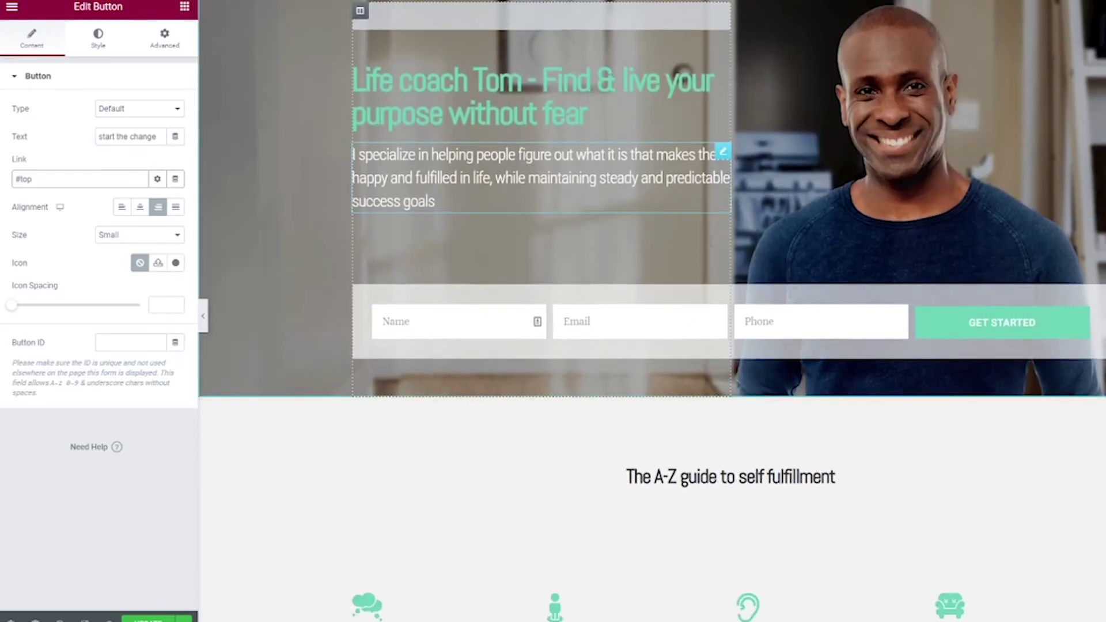
pyautogui.scroll(-10, 711, 246)
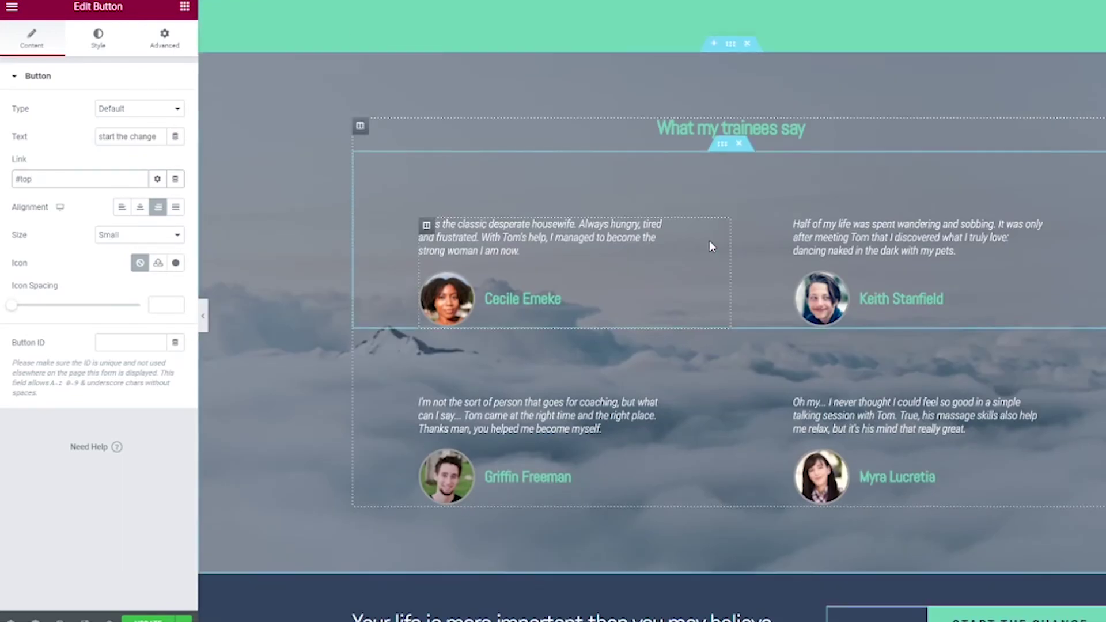
pyautogui.scroll(-4, 711, 246)
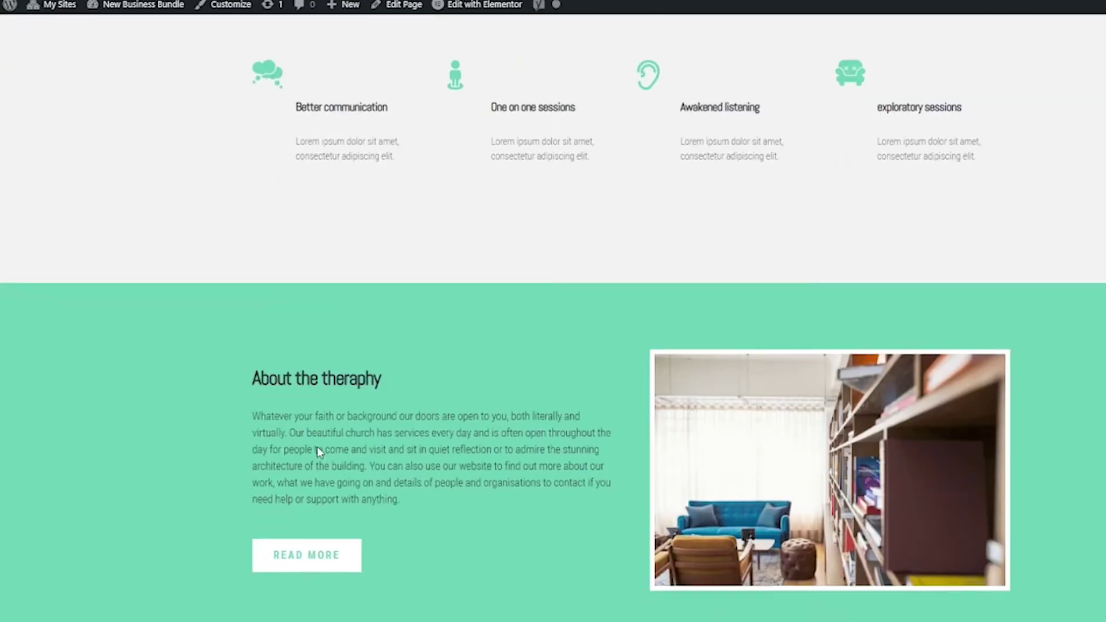
pyautogui.click(923, 602)
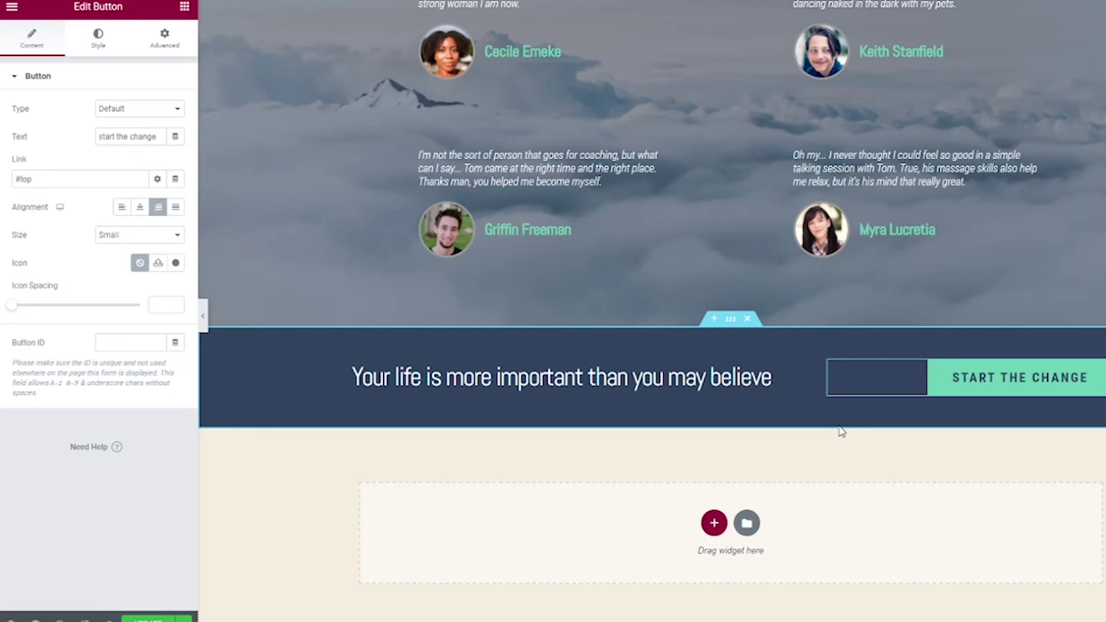
# Duplicate the 'Your life is more important' banner and move the copy above the testimonials.
pyautogui.rightClick(733, 327)
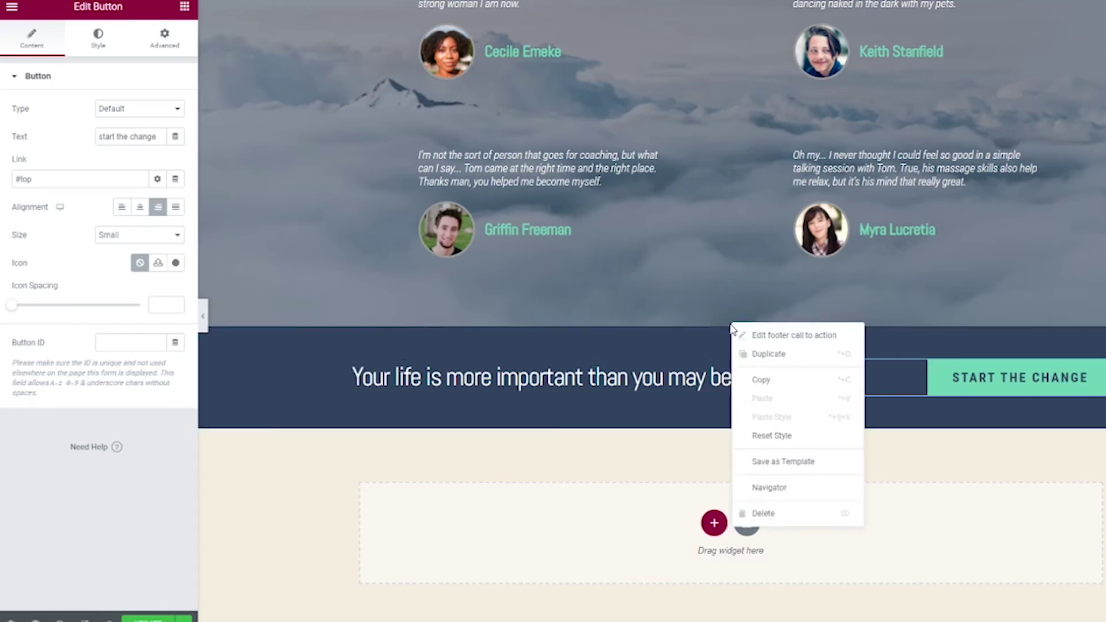
pyautogui.click(748, 355)
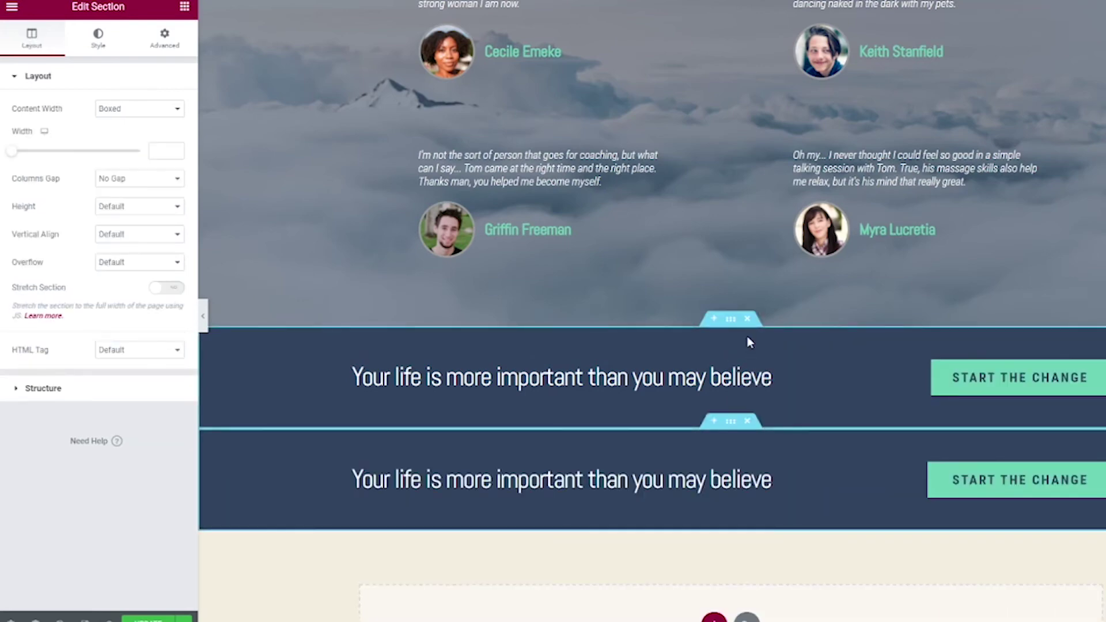
pyautogui.moveTo(730, 316); pyautogui.dragTo(639, 377)
pyautogui.scroll(8, 639, 380)
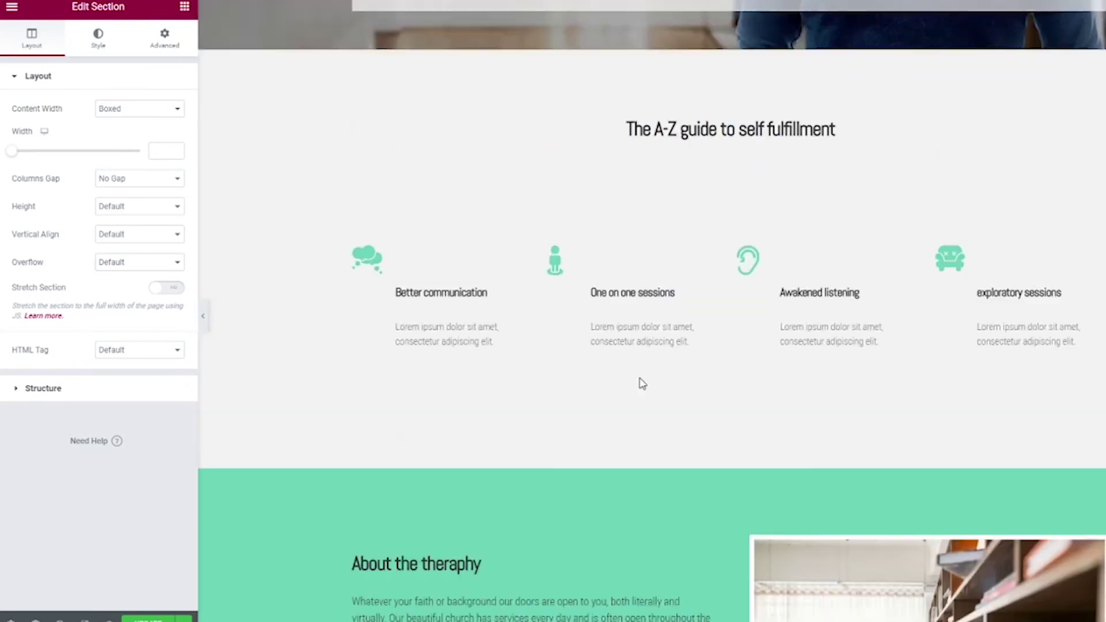
pyautogui.scroll(5, 641, 381)
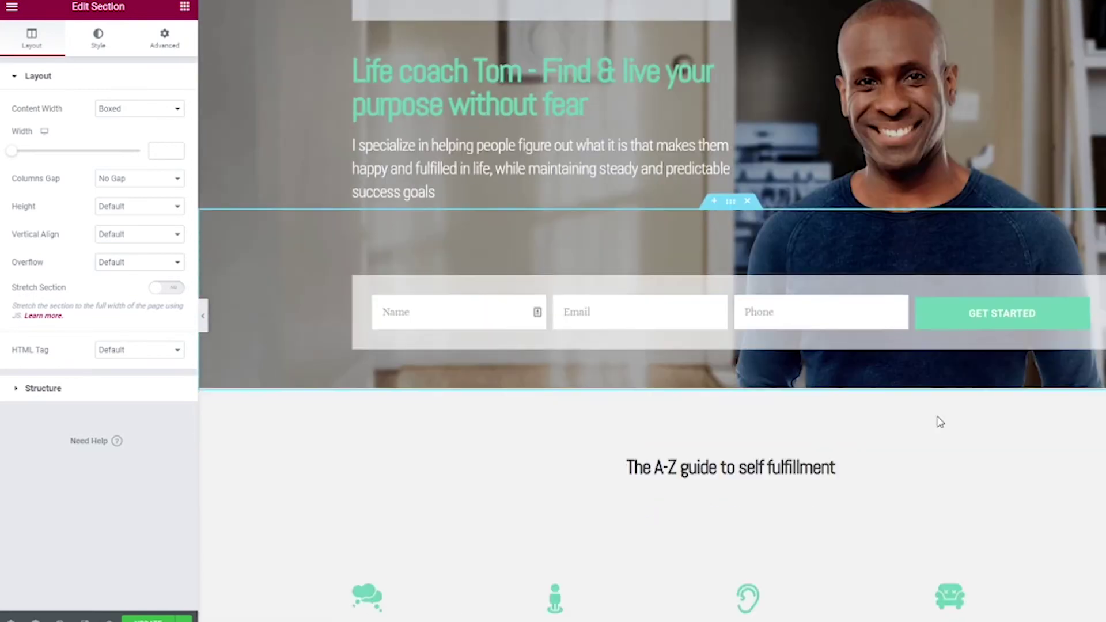
pyautogui.scroll(-5, 937, 422)
pyautogui.scroll(-5, 637, 400)
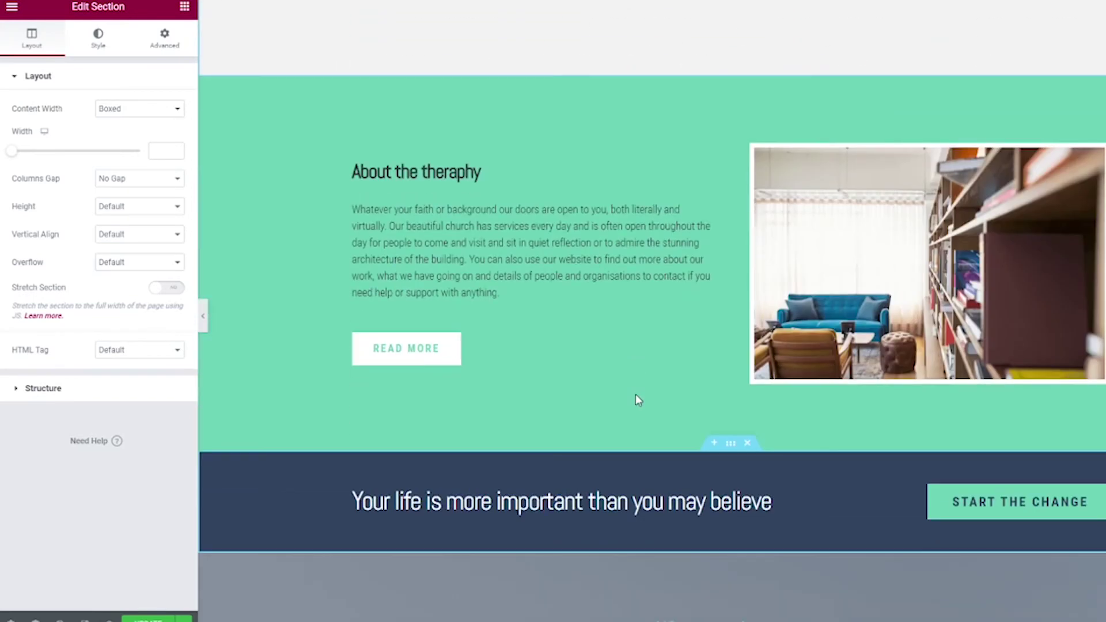
pyautogui.scroll(-1, 637, 400)
pyautogui.scroll(-5, 892, 473)
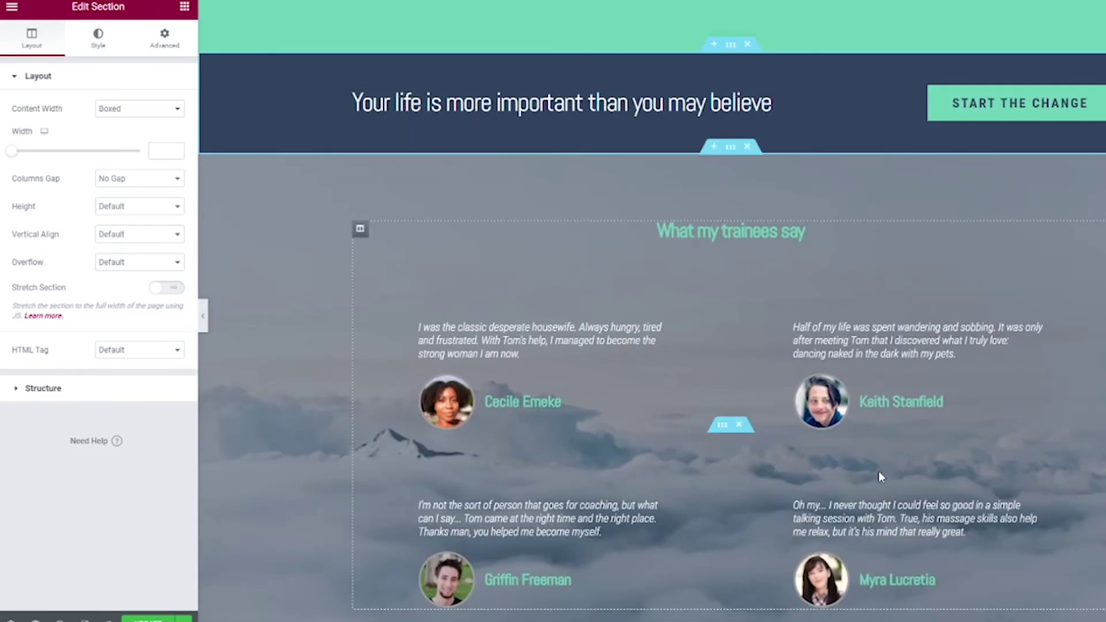
pyautogui.scroll(-5, 698, 402)
# Scroll the page to review the testimonials and the 'Your life is more important' banner.
pyautogui.scroll(6, 675, 343)
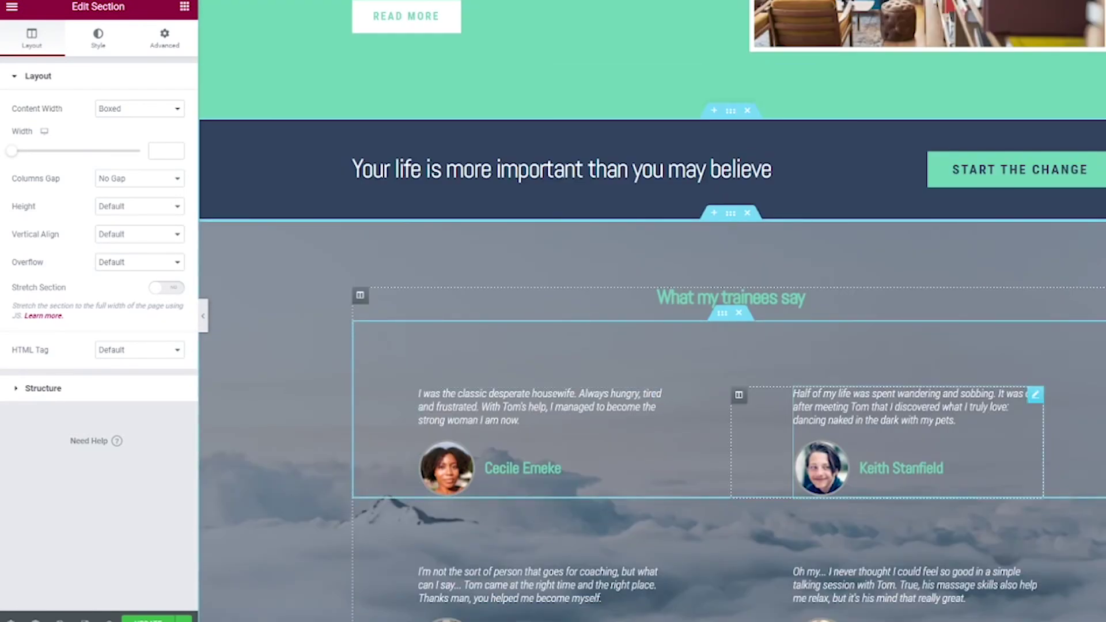
pyautogui.scroll(-6, 1007, 395)
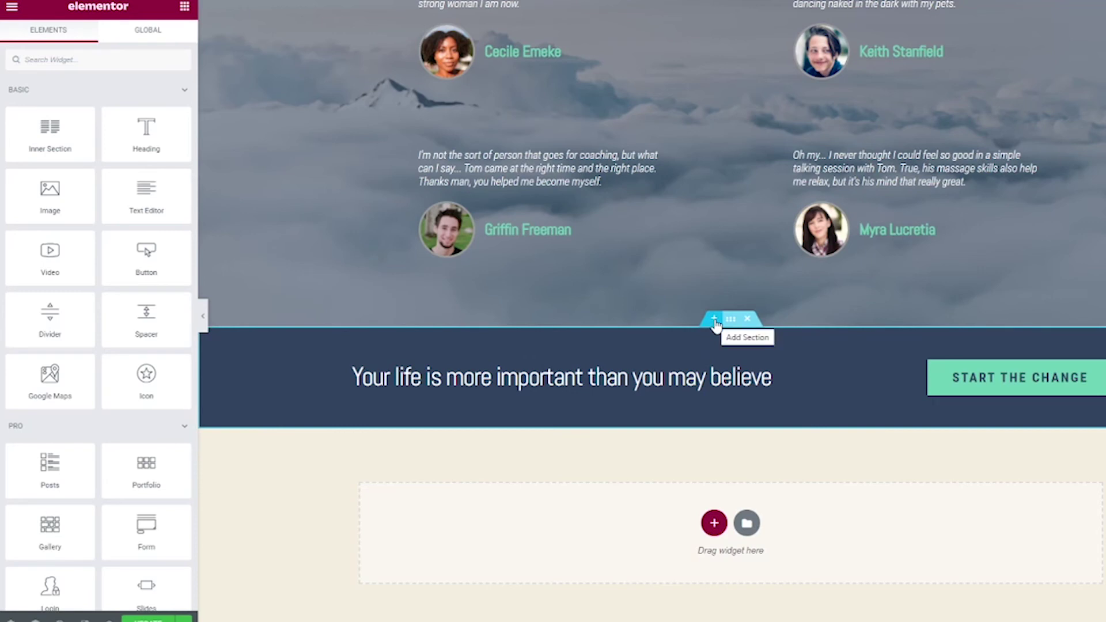
# Add a new section above the dark banner and insert a six-question, two-column Faq library block.
pyautogui.click(714, 320)
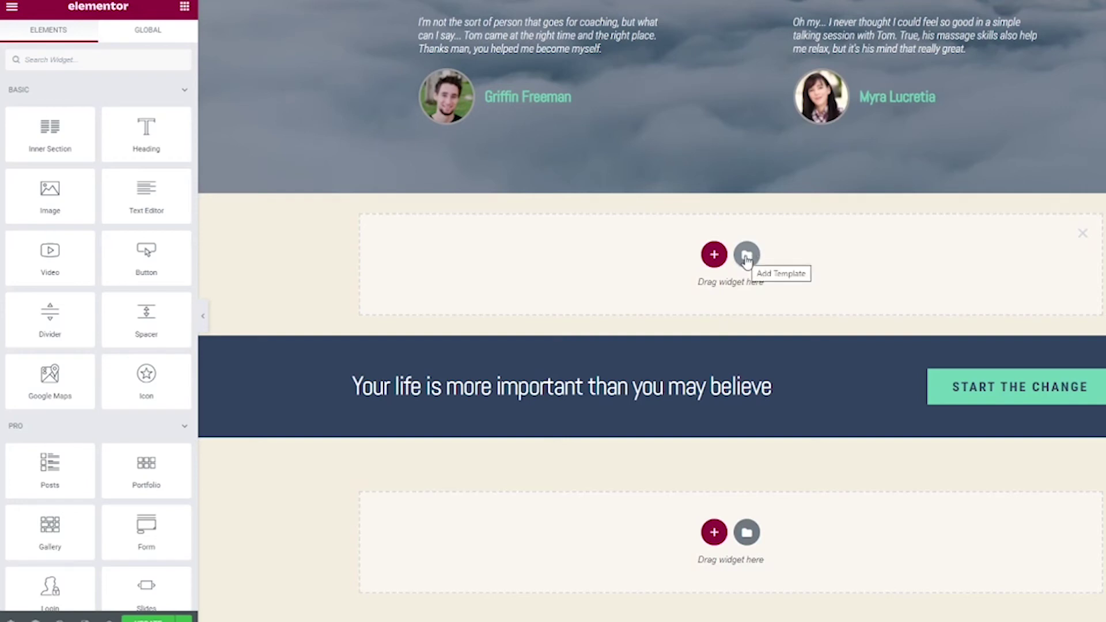
pyautogui.click(746, 256)
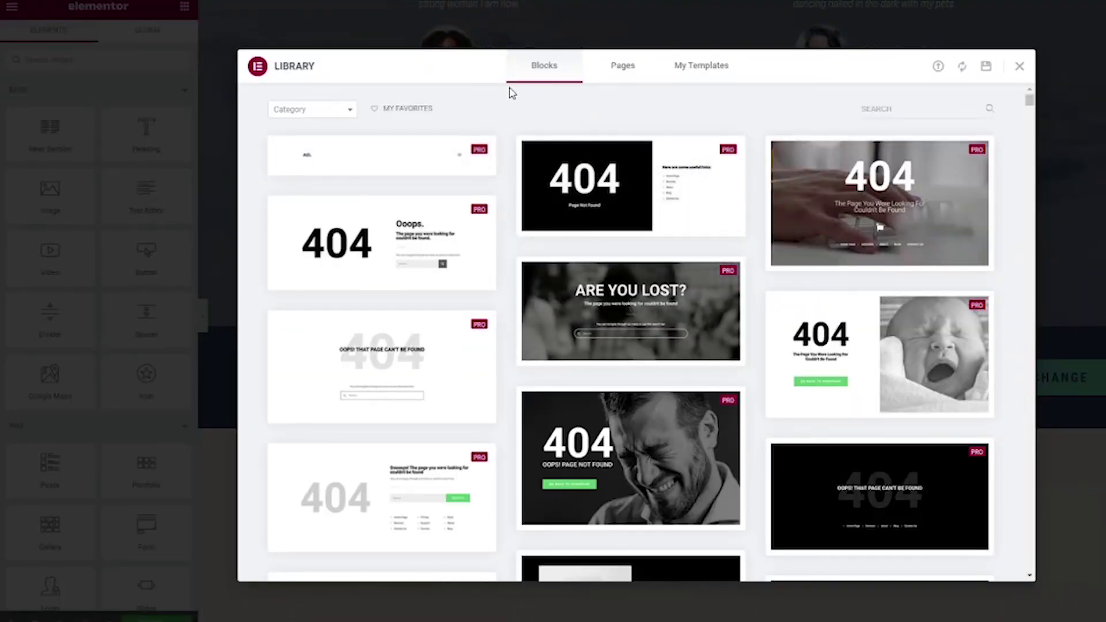
pyautogui.click(286, 117)
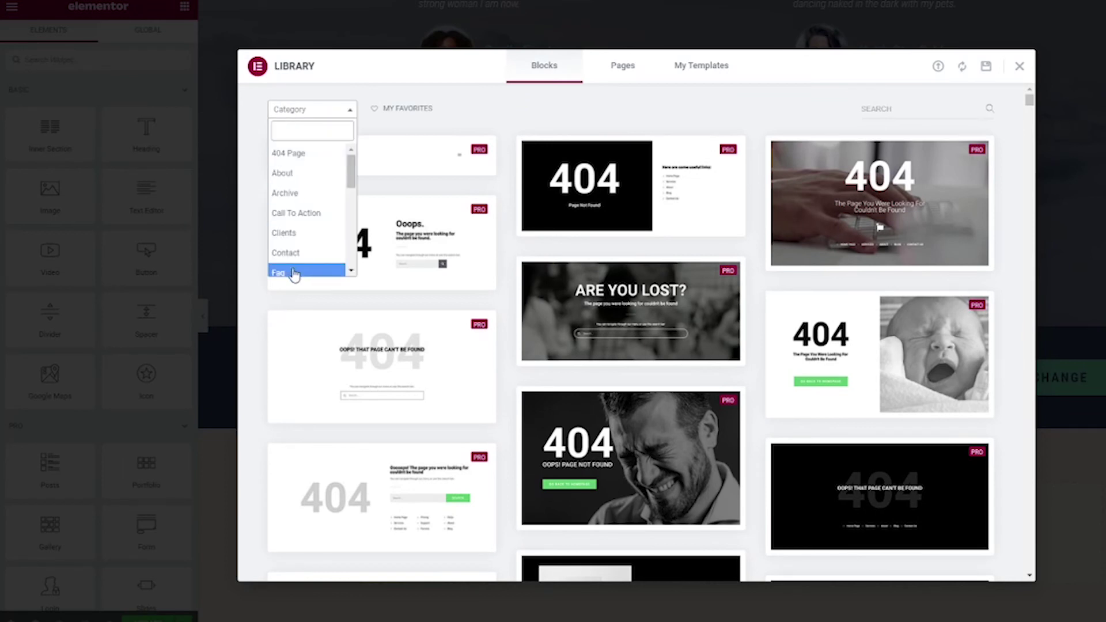
pyautogui.click(294, 274)
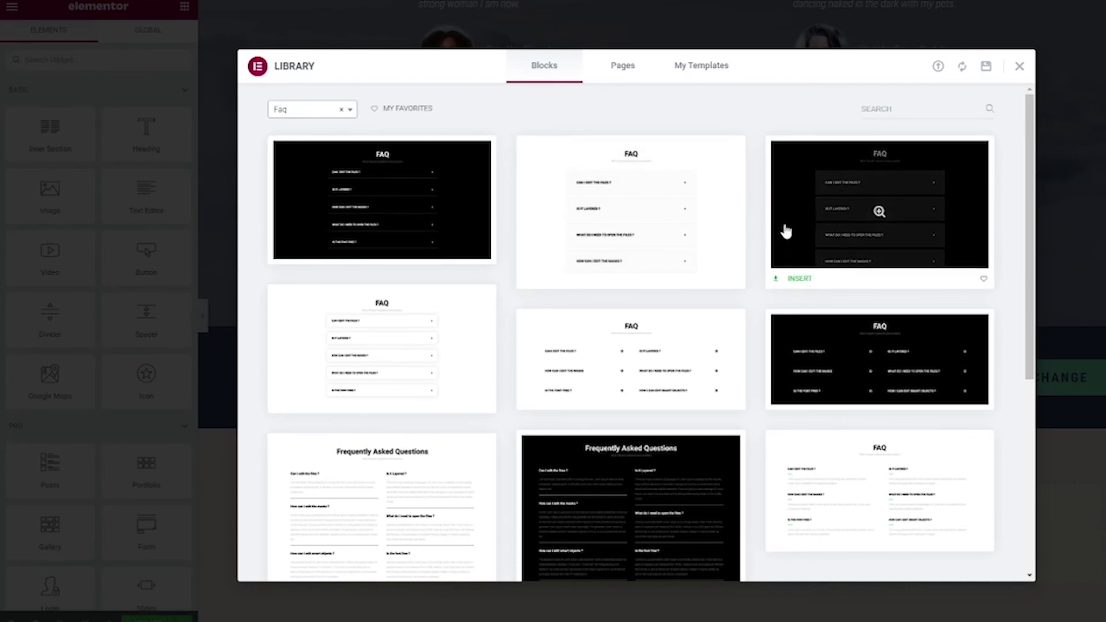
pyautogui.scroll(-1, 762, 235)
pyautogui.scroll(1, 762, 235)
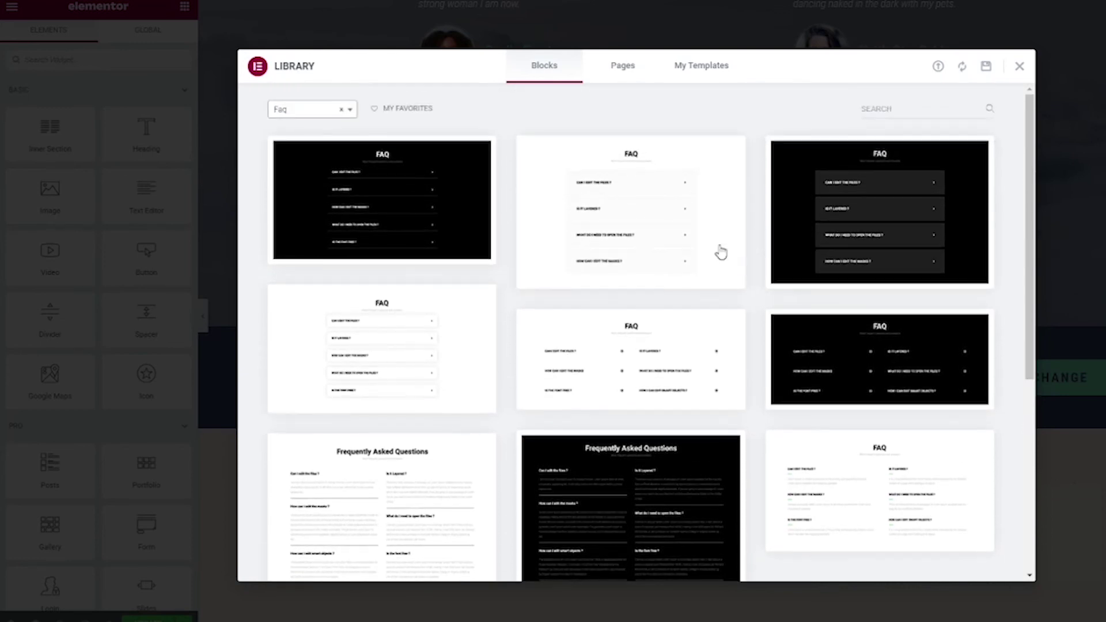
pyautogui.scroll(-3, 791, 290)
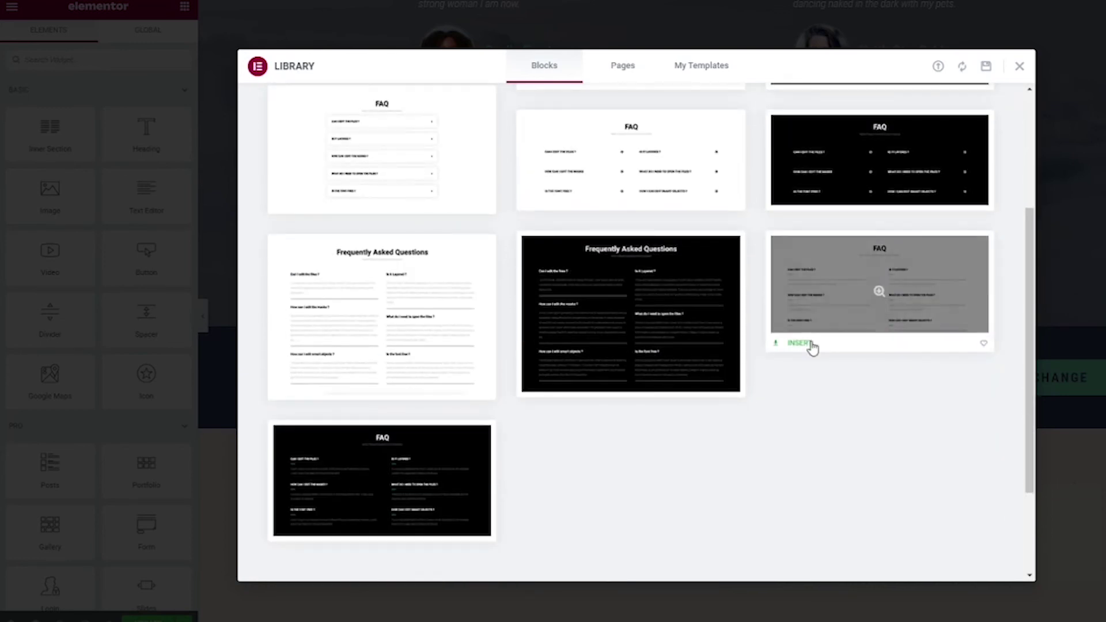
pyautogui.click(806, 347)
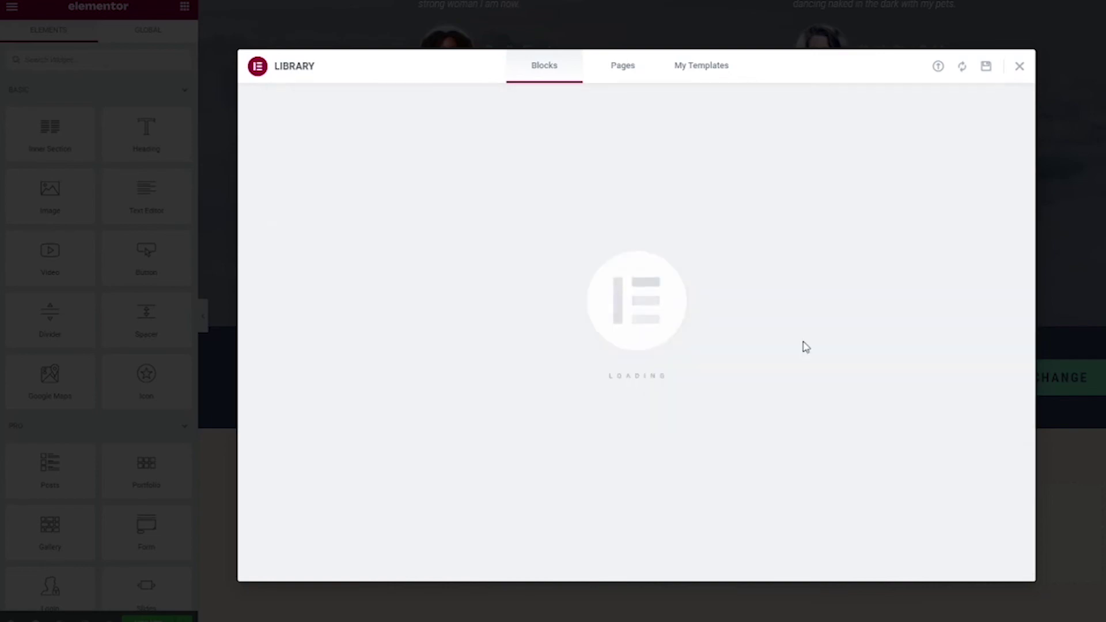
pyautogui.scroll(-3, 676, 450)
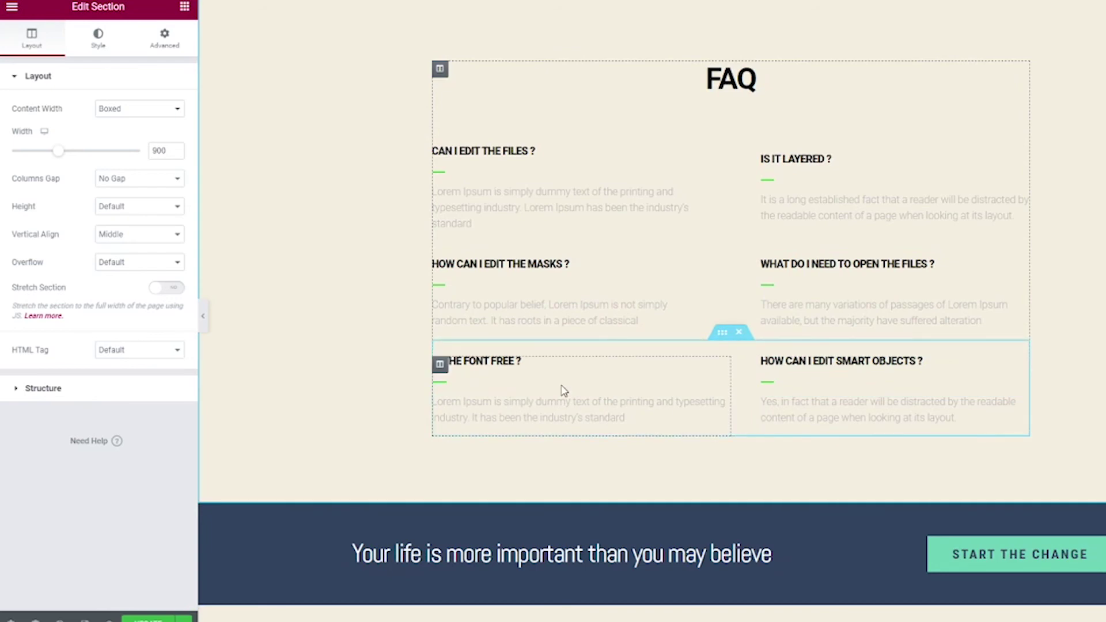
pyautogui.scroll(7, 358, 368)
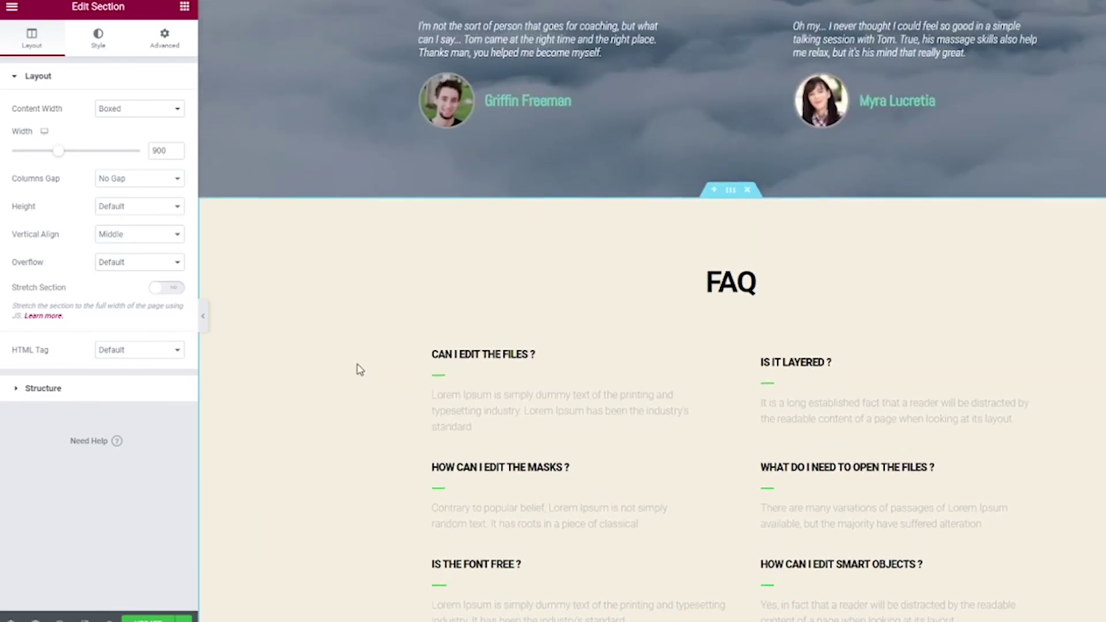
pyautogui.scroll(10, 358, 369)
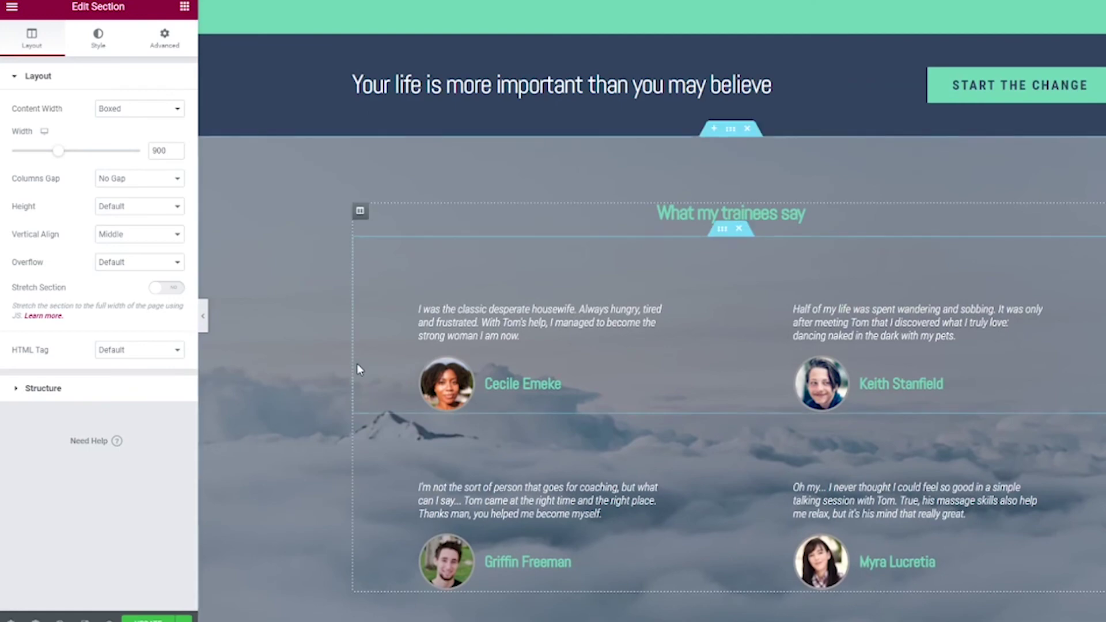
pyautogui.scroll(10, 357, 369)
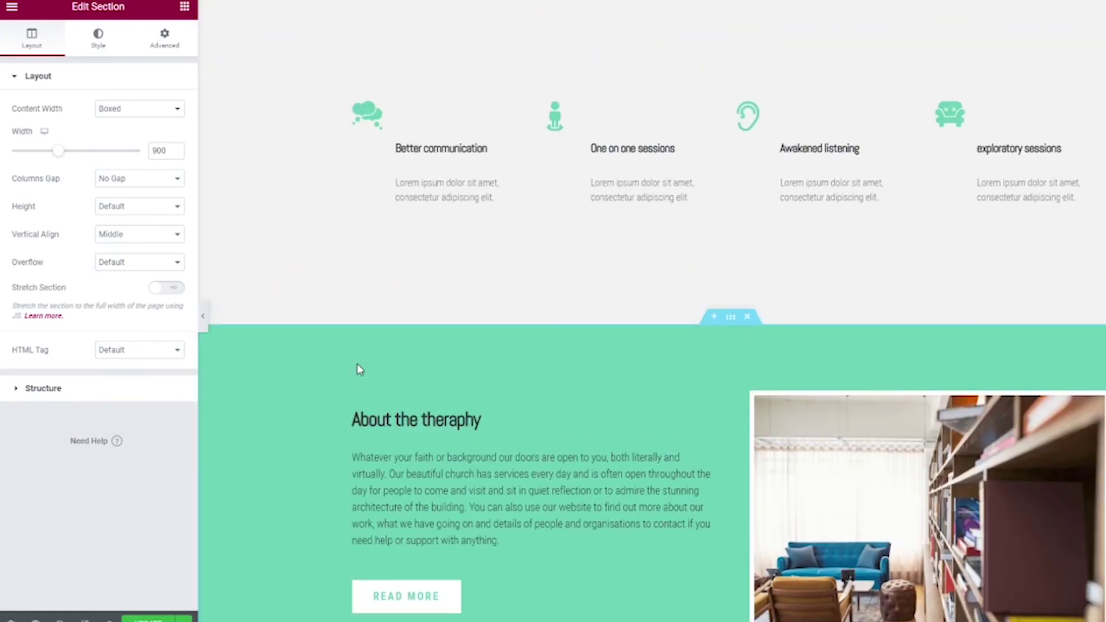
pyautogui.scroll(2, 358, 369)
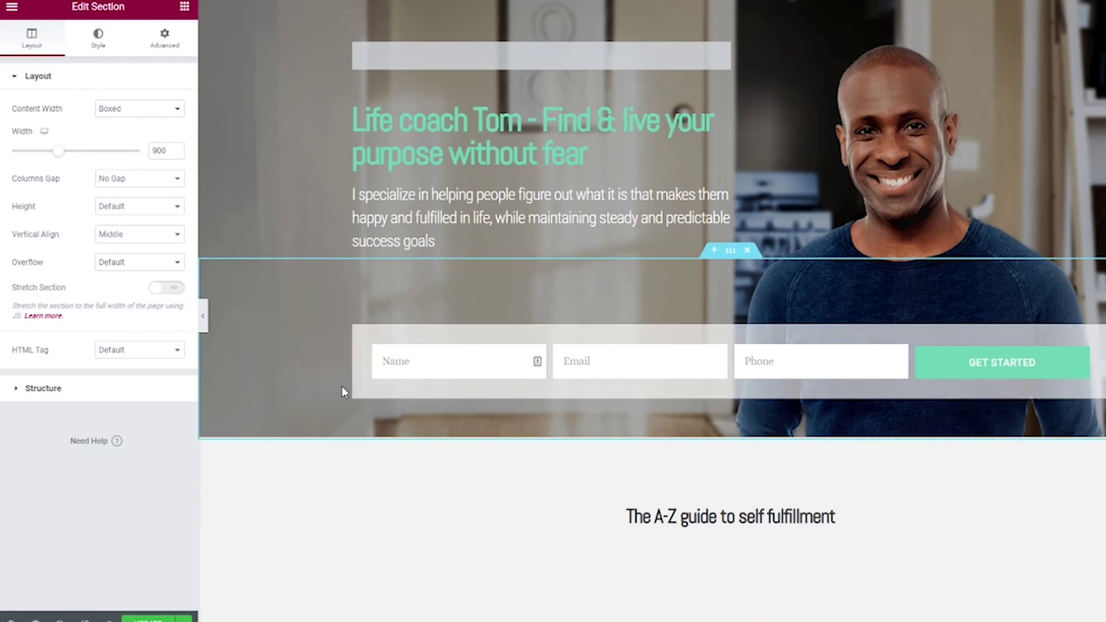
pyautogui.scroll(-3, 361, 447)
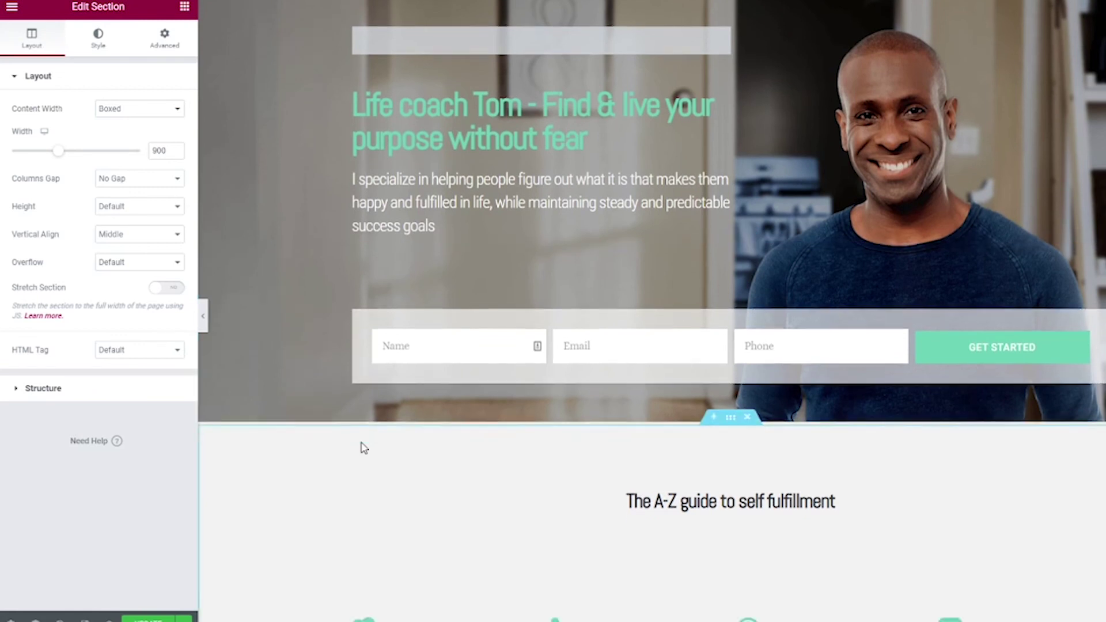
pyautogui.scroll(-4, 362, 447)
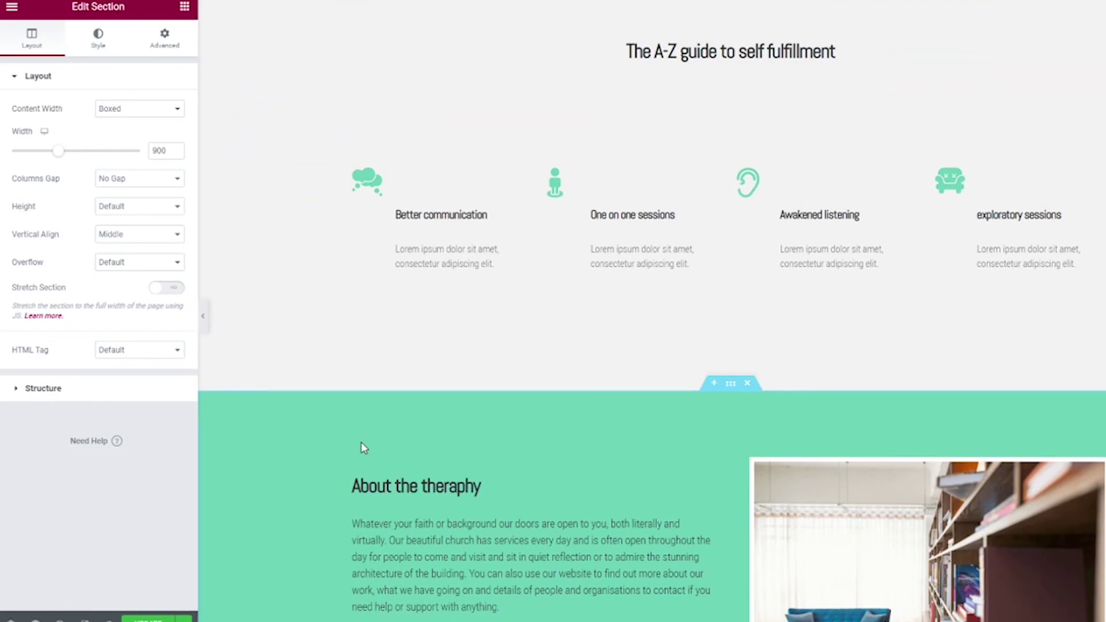
pyautogui.scroll(5, 364, 448)
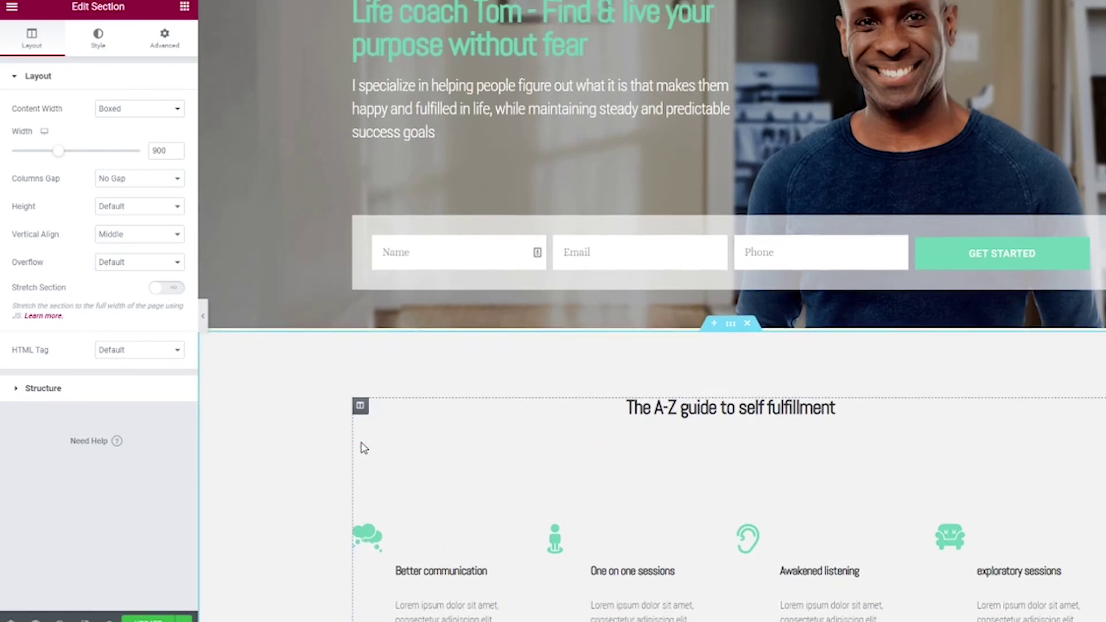
pyautogui.scroll(2, 364, 447)
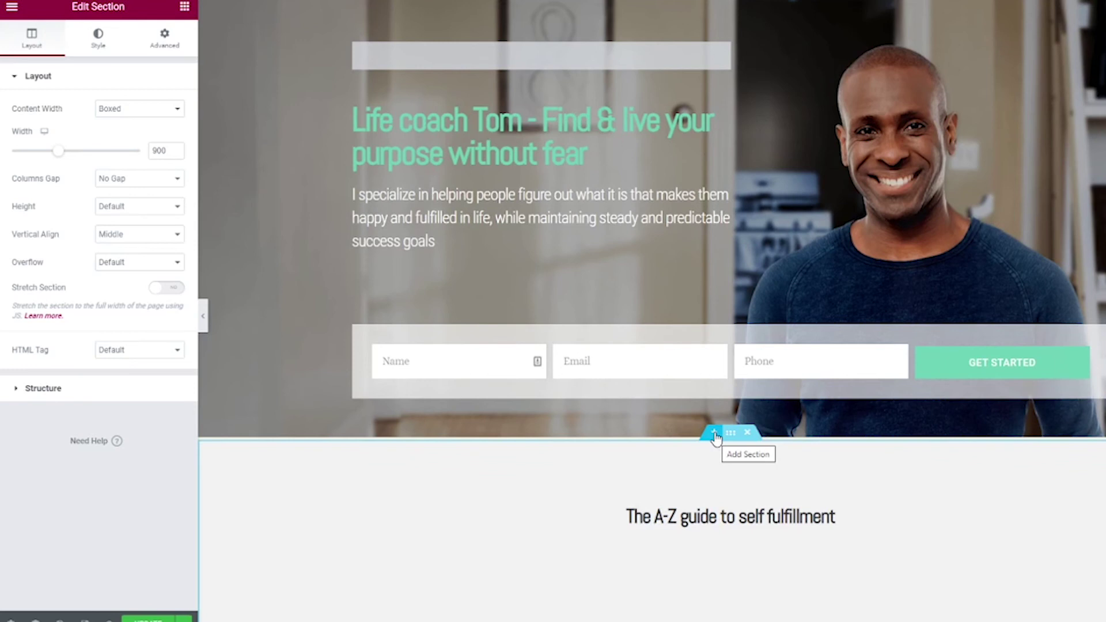
pyautogui.scroll(-3, 714, 437)
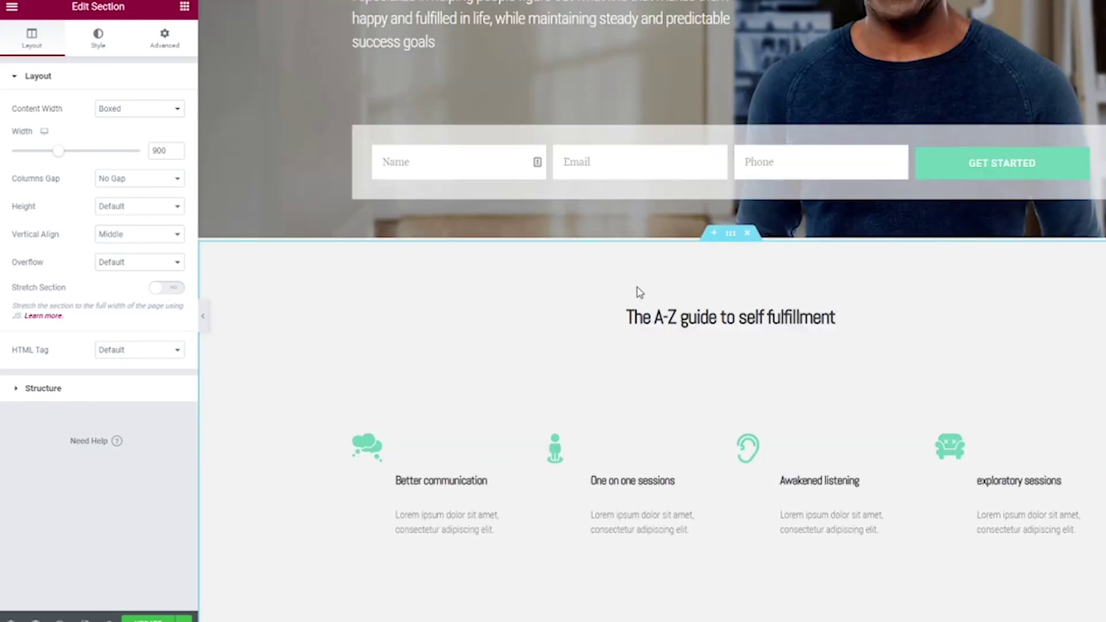
# Add a section below the hero and insert the Pricing library's 'Choose your plan' Personal/Pro/Team block.
pyautogui.click(714, 234)
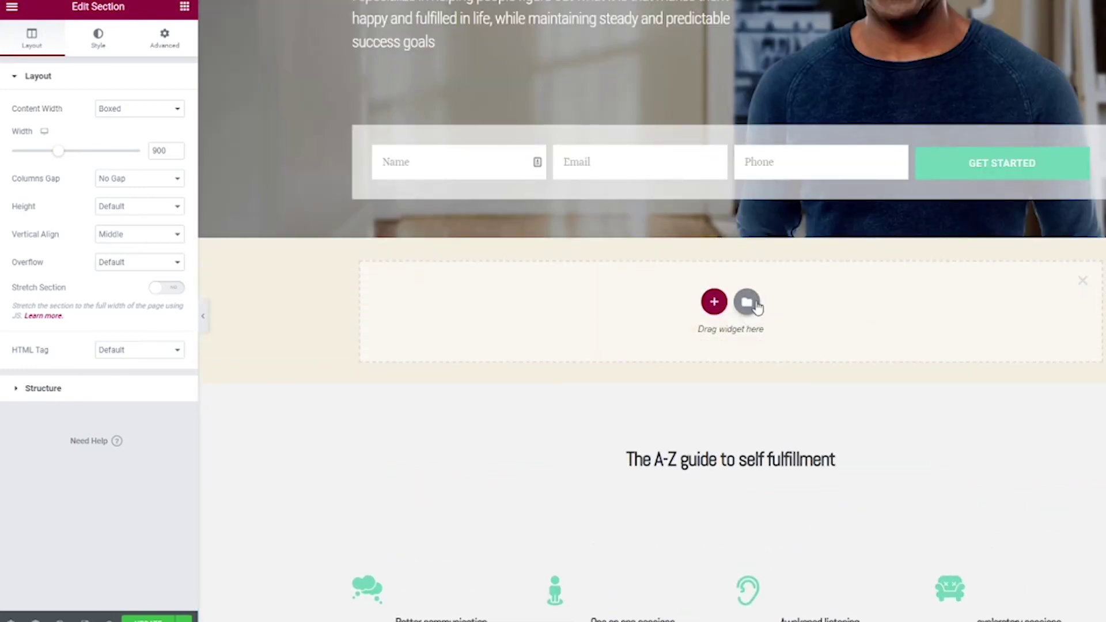
pyautogui.click(754, 306)
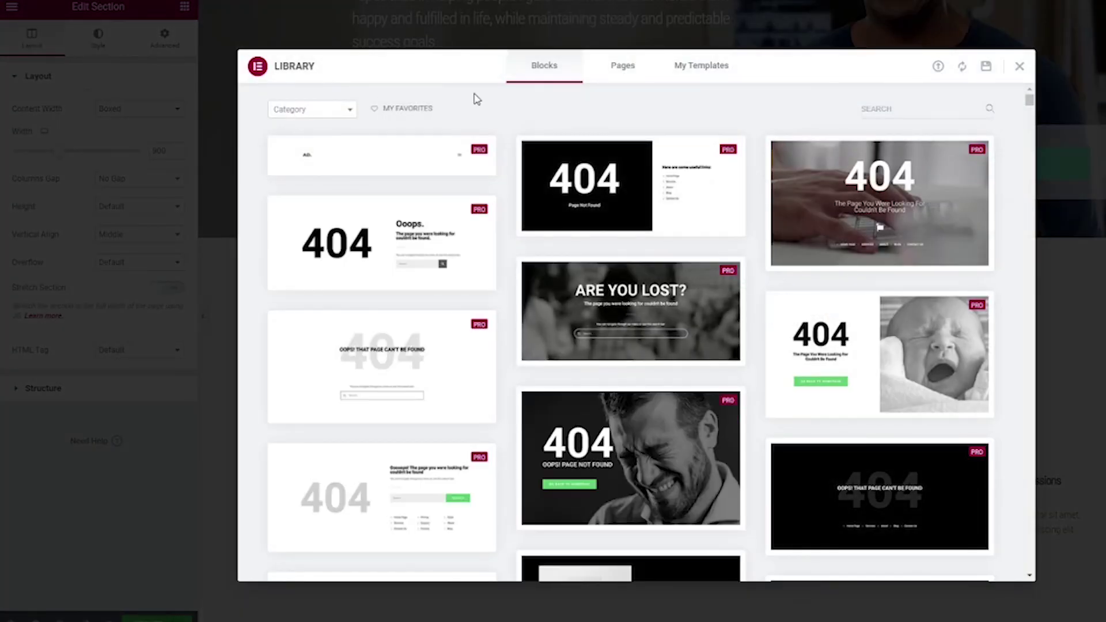
pyautogui.click(315, 114)
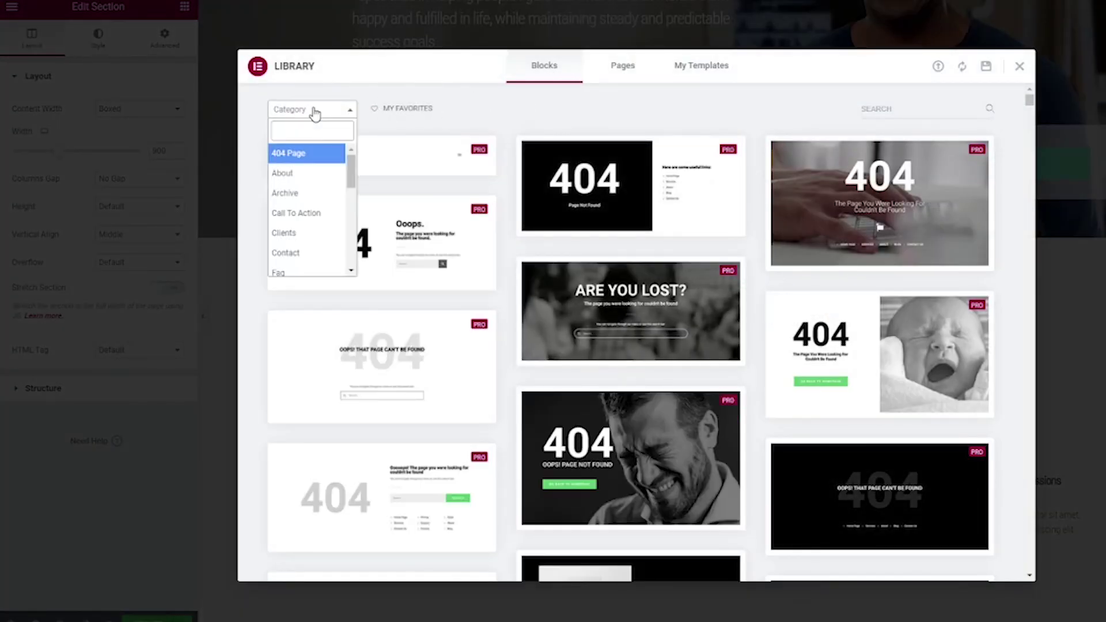
pyautogui.scroll(-3, 321, 193)
pyautogui.click(314, 261)
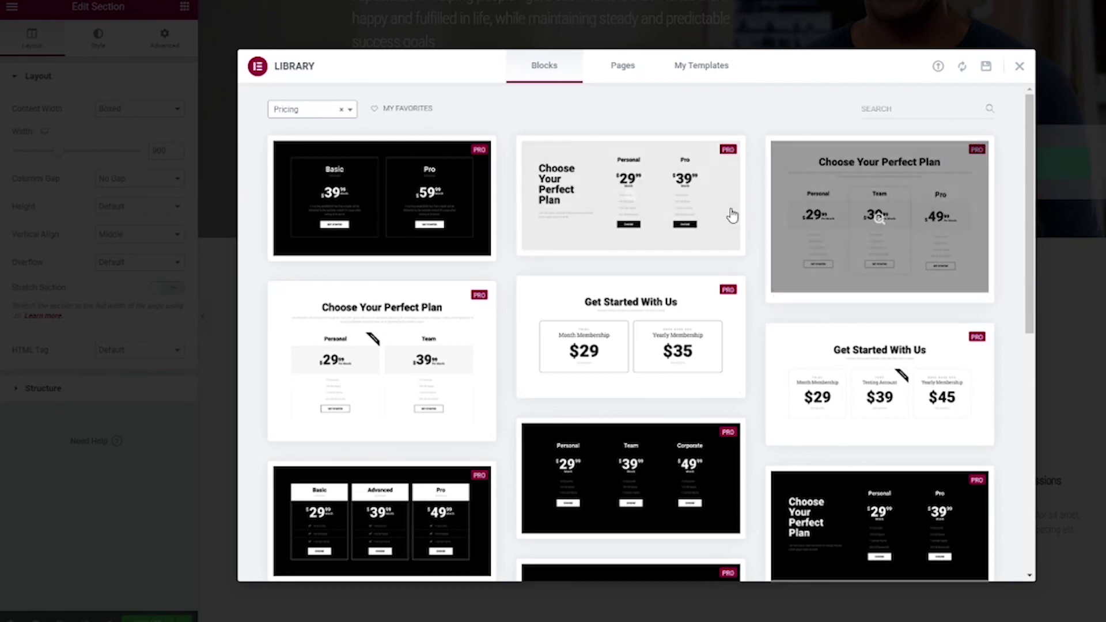
pyautogui.moveTo(810, 198)
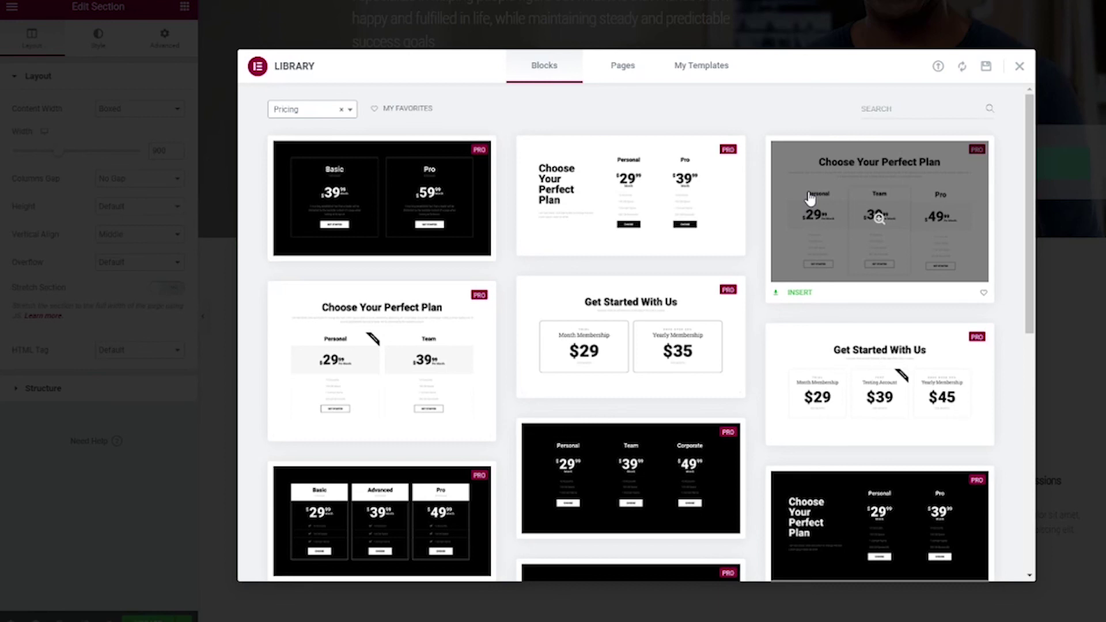
pyautogui.click(802, 292)
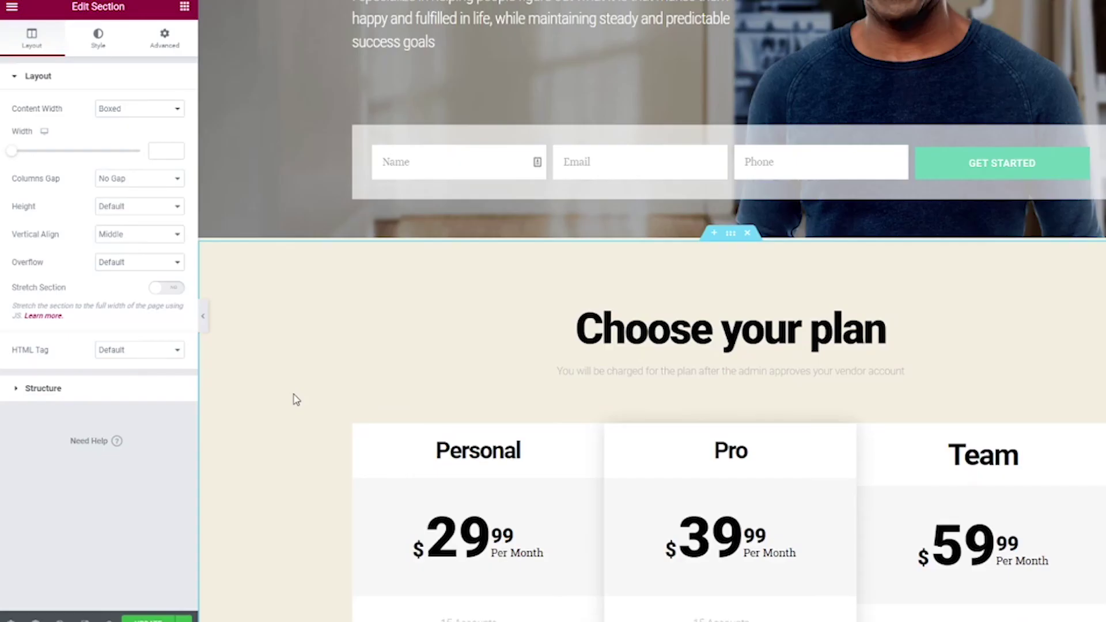
# Save and publish the page edits with the UPDATE button.
pyautogui.scroll(4, 294, 398)
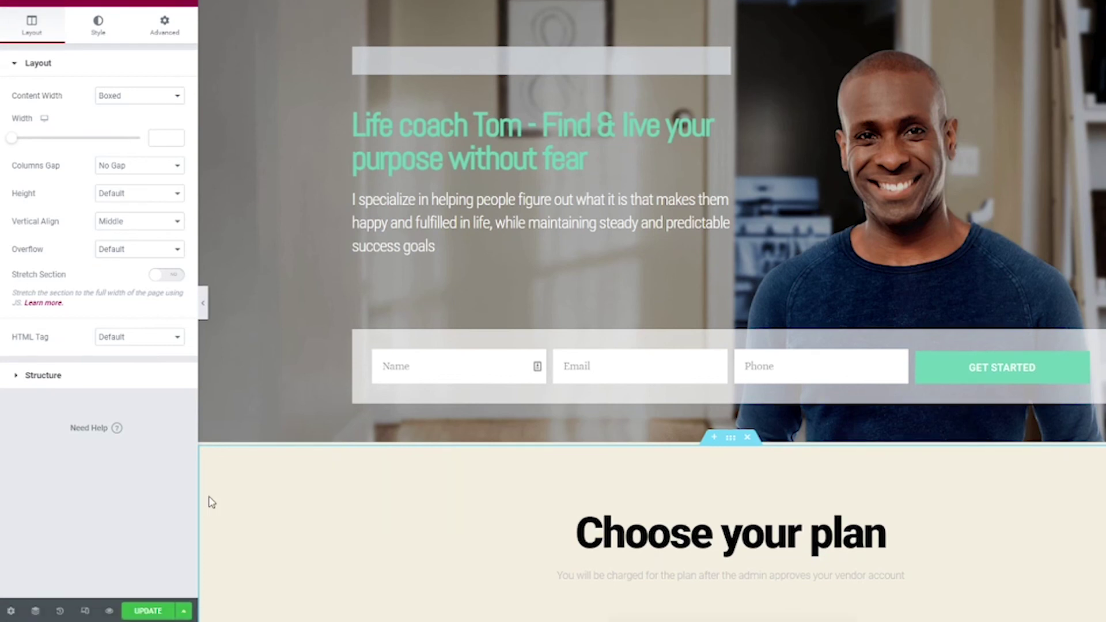
pyautogui.click(148, 611)
# View the live page and scroll to the Personal $29.99, Pro $39.99 and Team $59.99 plans.
pyautogui.click(10, 5)
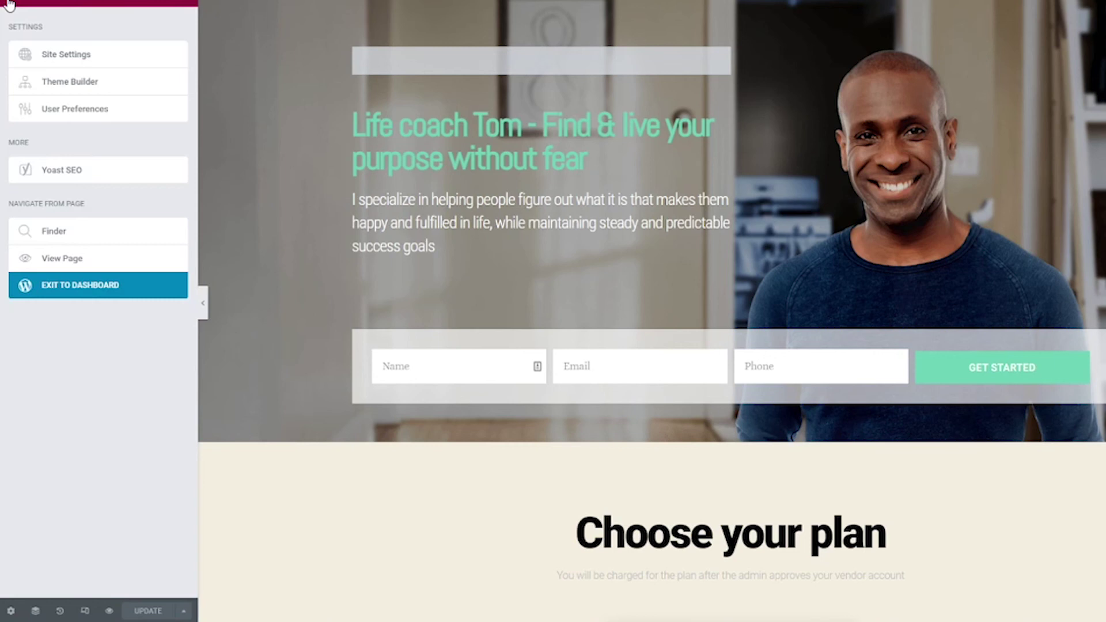
pyautogui.click(55, 258)
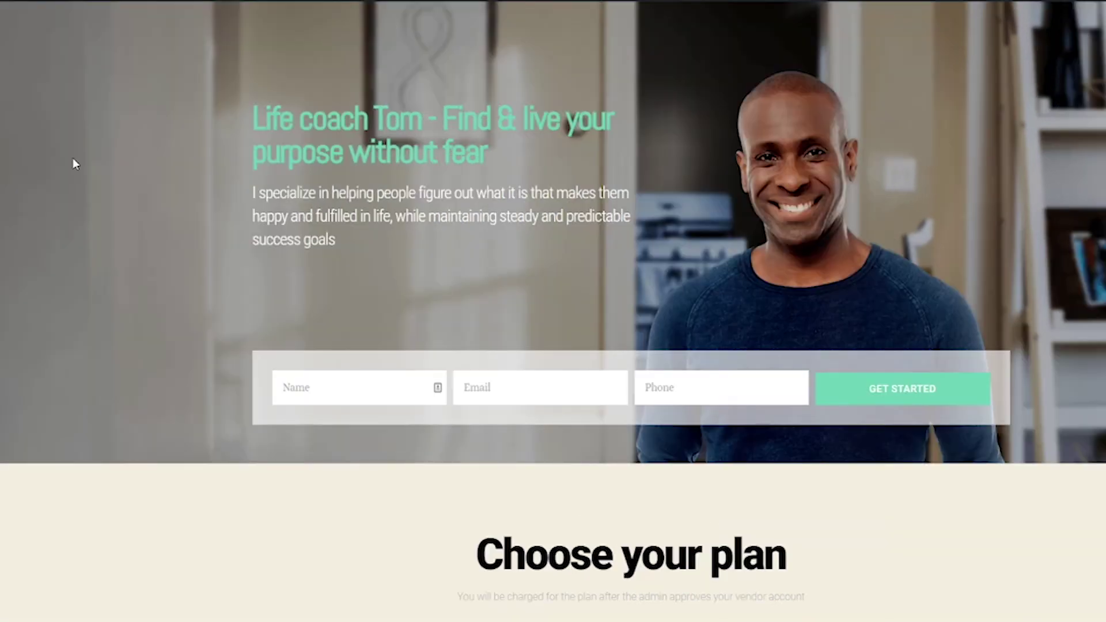
pyautogui.scroll(-5, 73, 164)
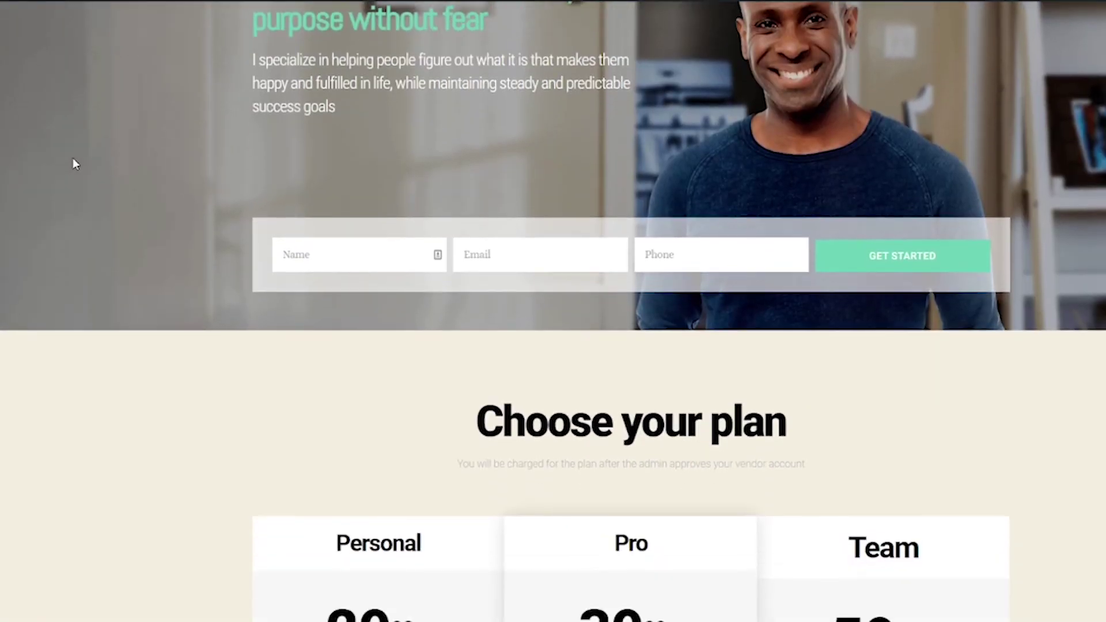
pyautogui.scroll(-10, 73, 163)
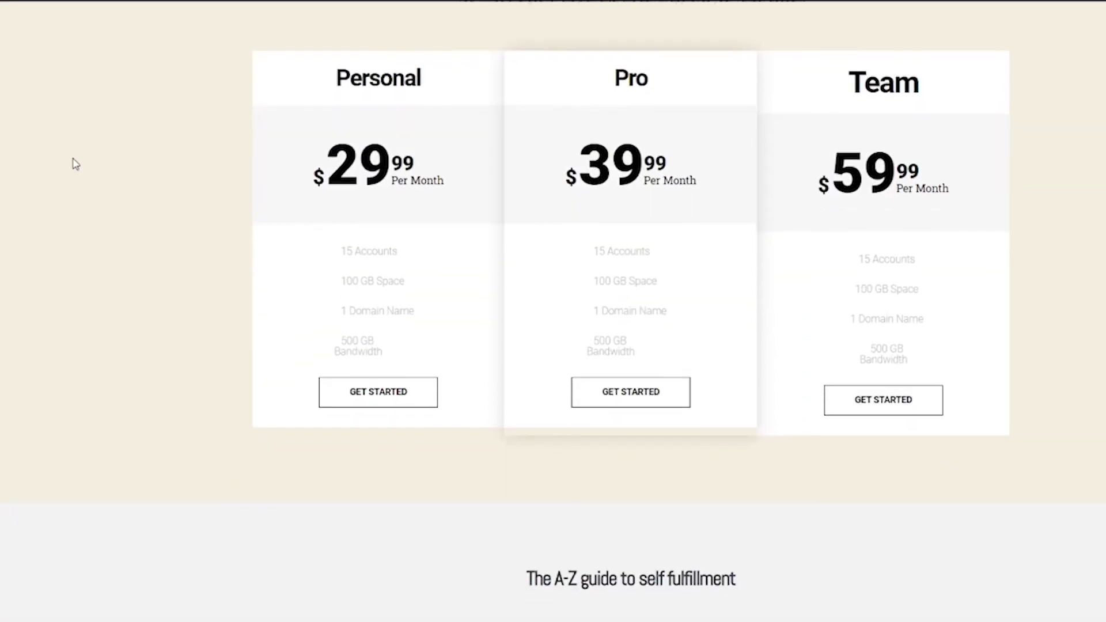
pyautogui.scroll(-6, 74, 164)
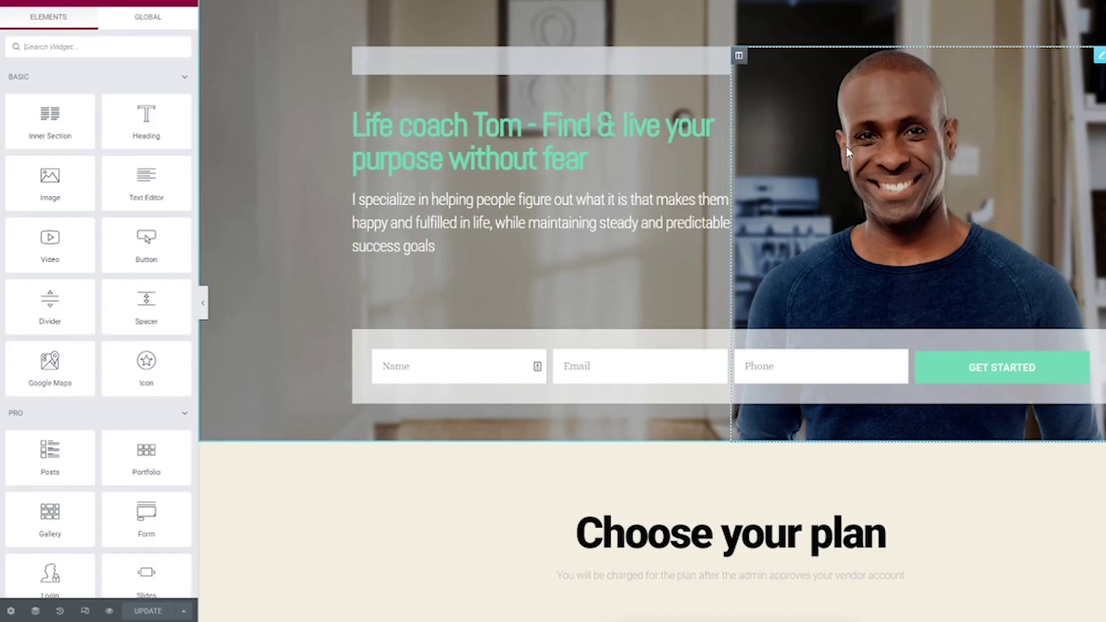